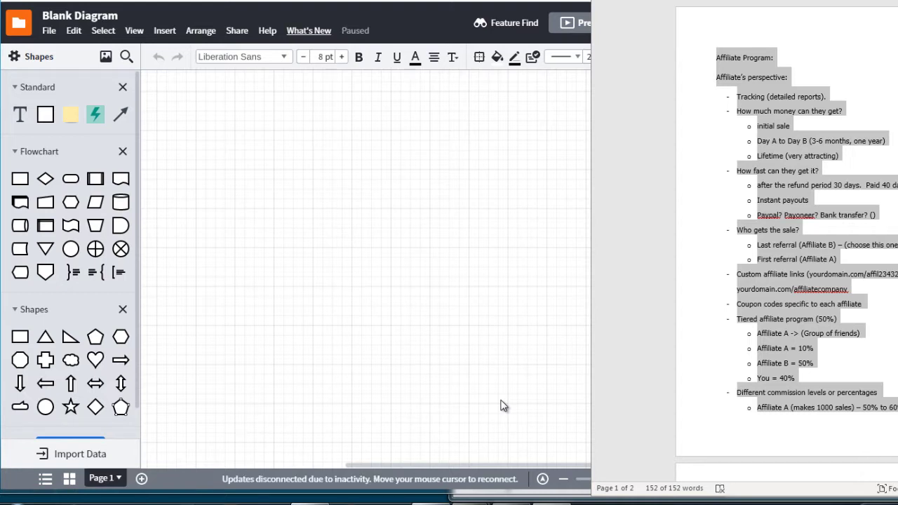
Review the affiliate-program notes in Word, then bring the blank Lucidchart diagram to the front
{"action": "left_click", "coordinate": [503, 406]}
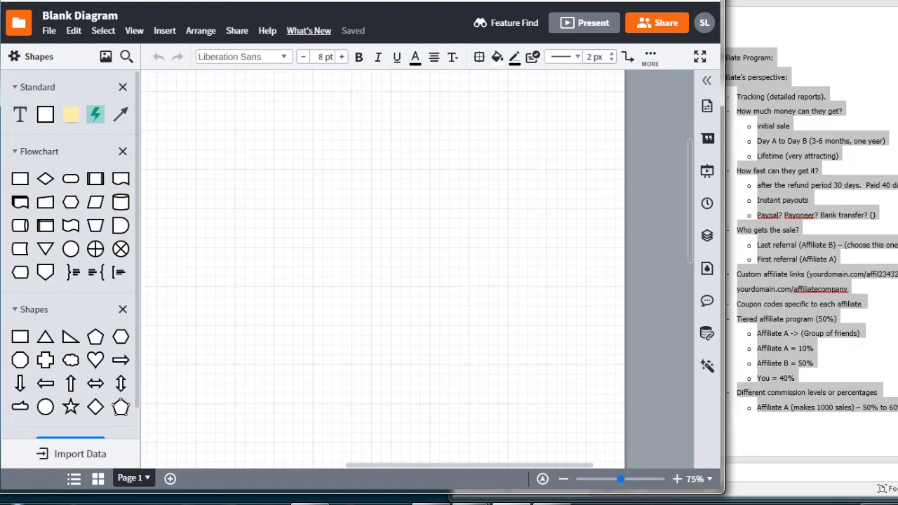
{"action": "key", "text": "alt+Tab"}
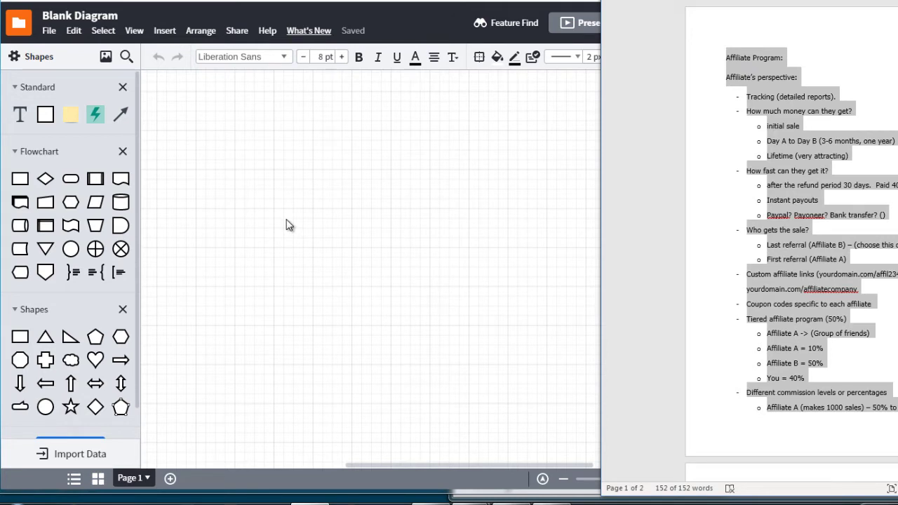
{"action": "left_click", "coordinate": [778, 96]}
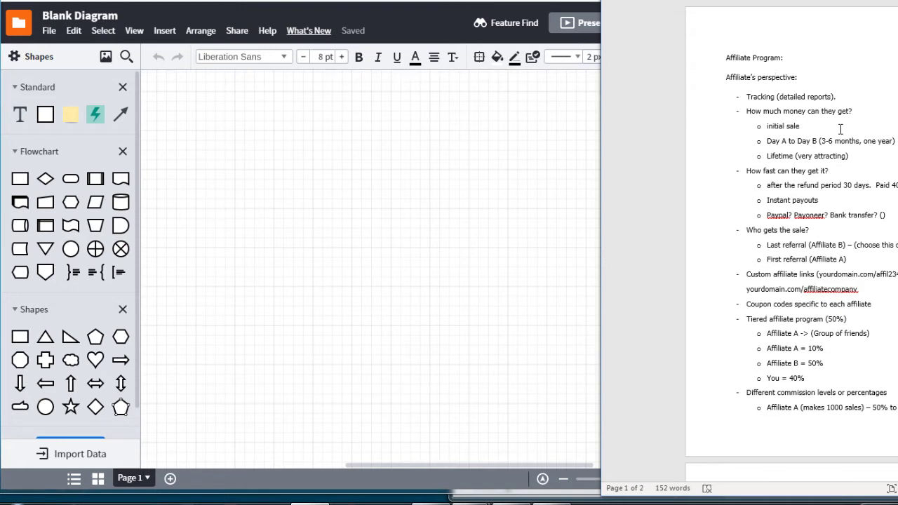
{"action": "key", "text": "Down"}
{"action": "key", "text": "ctrl+End"}
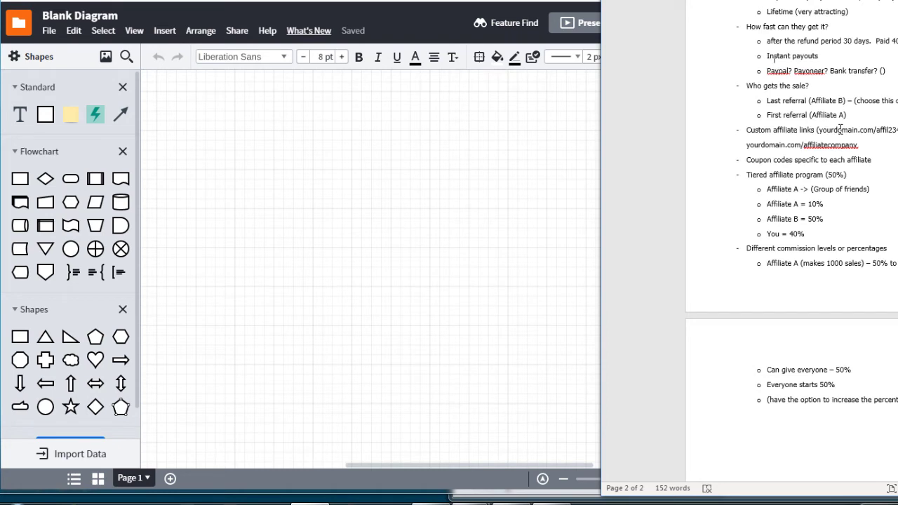
{"action": "scroll", "coordinate": [840, 129], "scroll_direction": "up", "scroll_amount": 3}
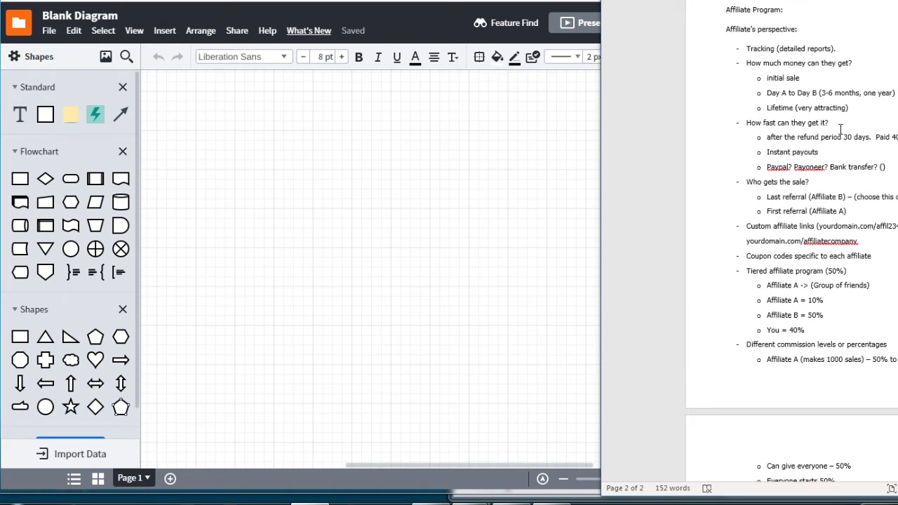
{"action": "left_click", "coordinate": [439, 175]}
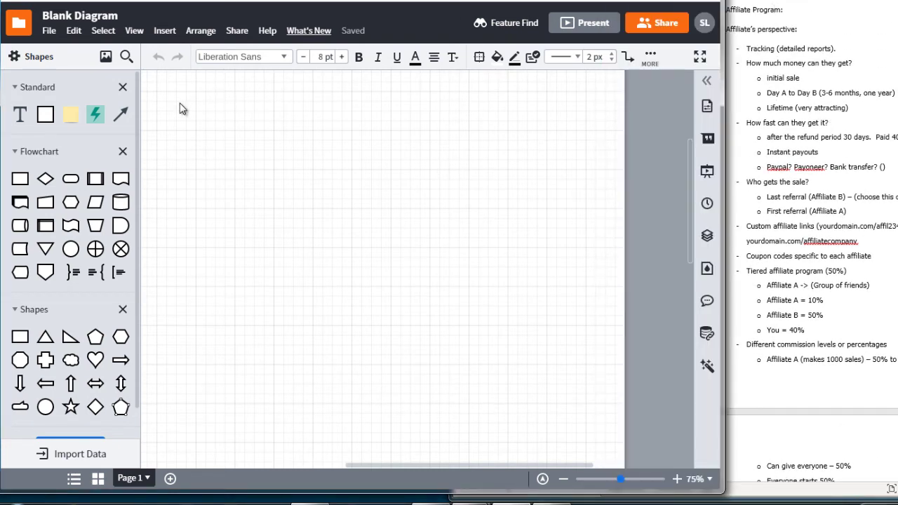
Place a rectangle near the canvas centre labelled 'Affiliate Program'
{"action": "left_click_drag", "start_coordinate": [45, 116], "coordinate": [360, 245]}
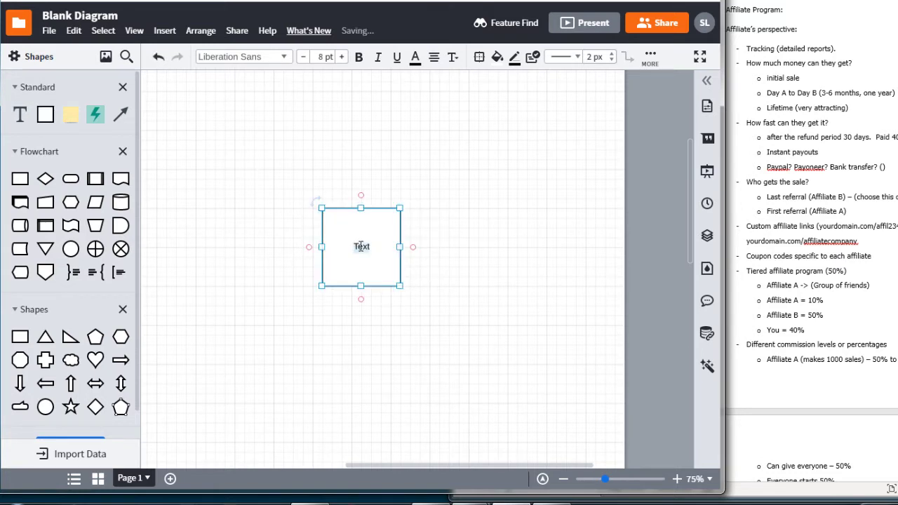
{"action": "type", "text": "Affiliate Program"}
{"action": "left_click", "coordinate": [685, 151]}
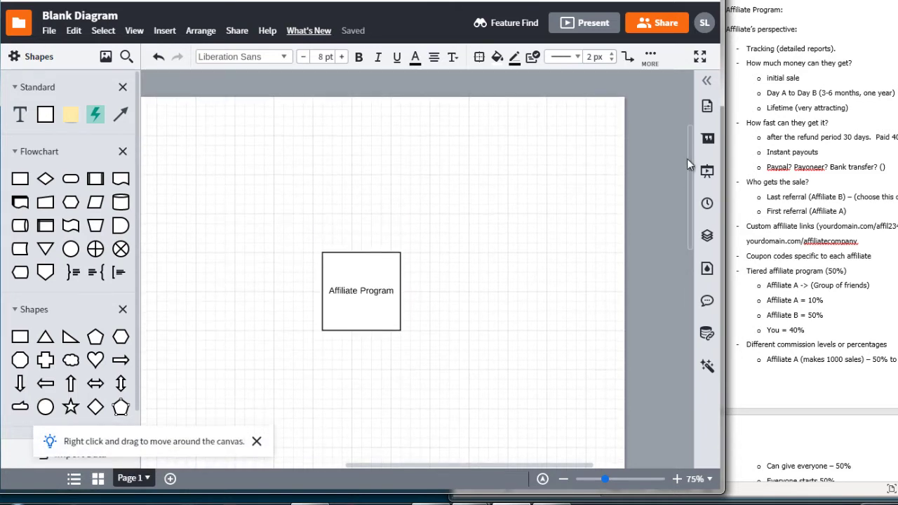
Add a second rectangle above it labelled 'Affiliate (Person)'
{"action": "left_click_drag", "start_coordinate": [40, 116], "coordinate": [360, 154]}
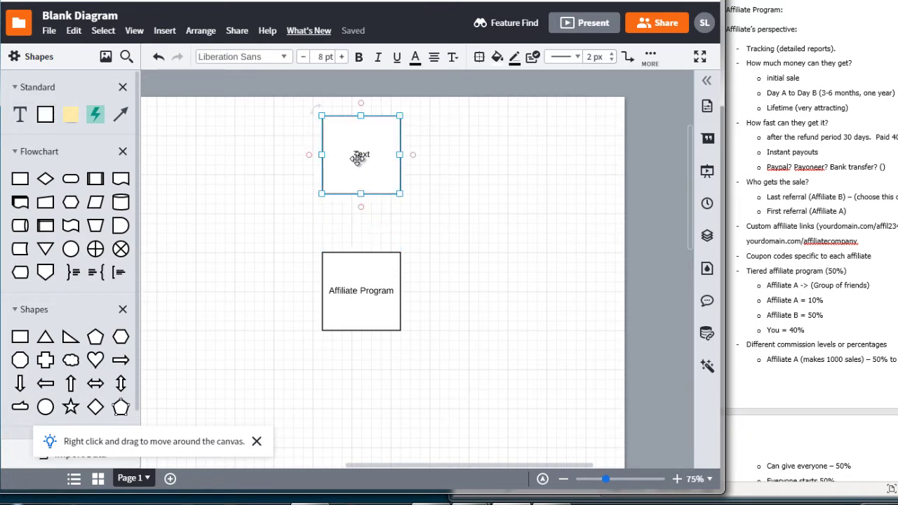
{"action": "double_click", "coordinate": [362, 153]}
{"action": "type", "text": "Affiliate "}
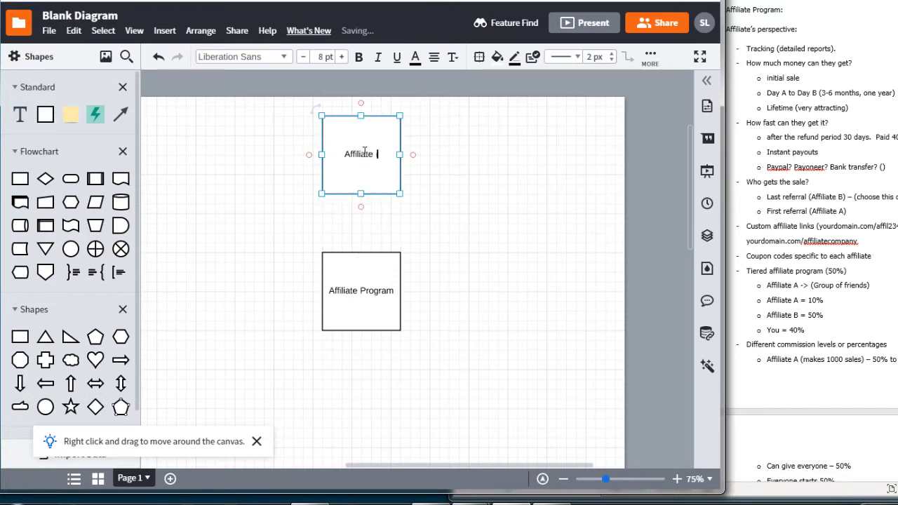
{"action": "type", "text": "(Person)"}
{"action": "left_click", "coordinate": [371, 210]}
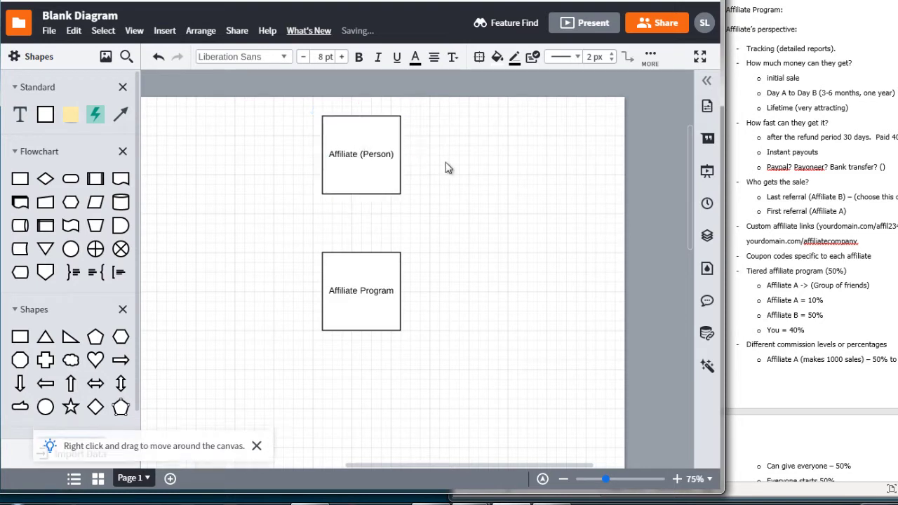
Draw an arrow from Affiliate (Person) down to Affiliate Program labelled 'Custom Affiliate Link'
{"action": "left_click_drag", "start_coordinate": [362, 195], "coordinate": [361, 251]}
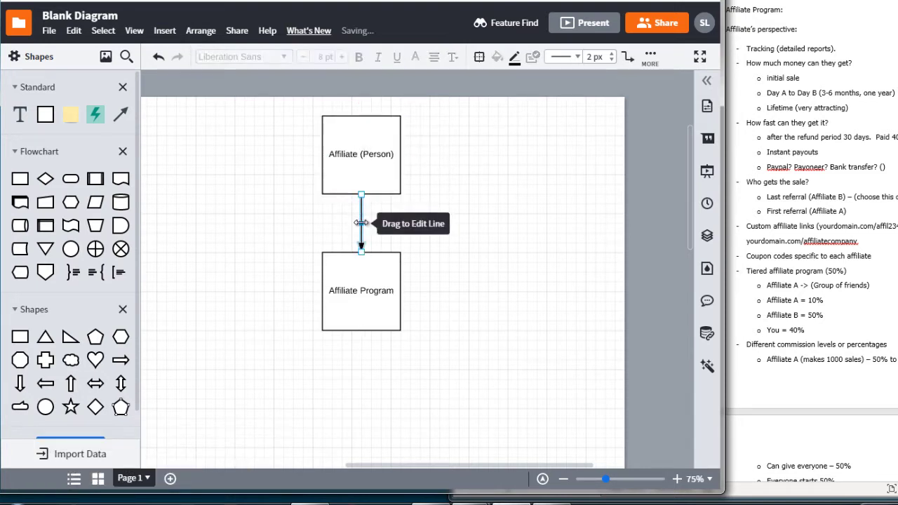
{"action": "double_click", "coordinate": [361, 219]}
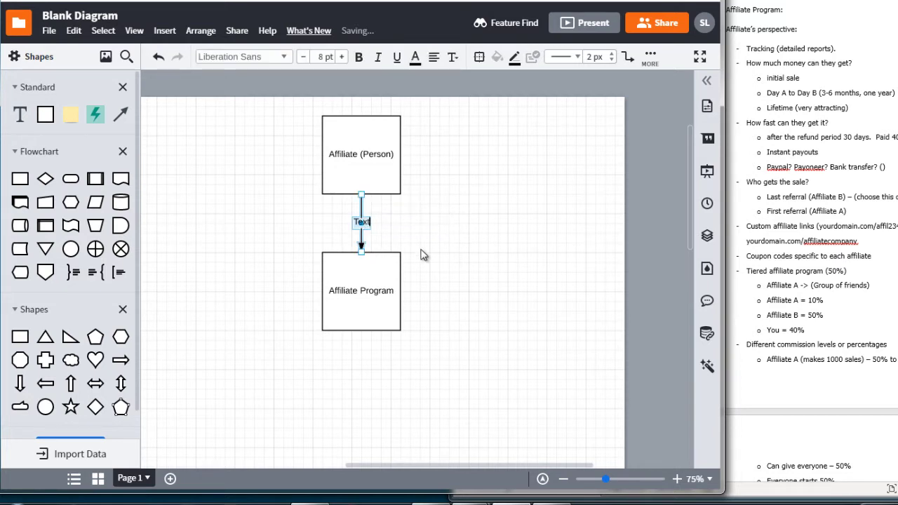
{"action": "type", "text": "Custom Affiliate Link"}
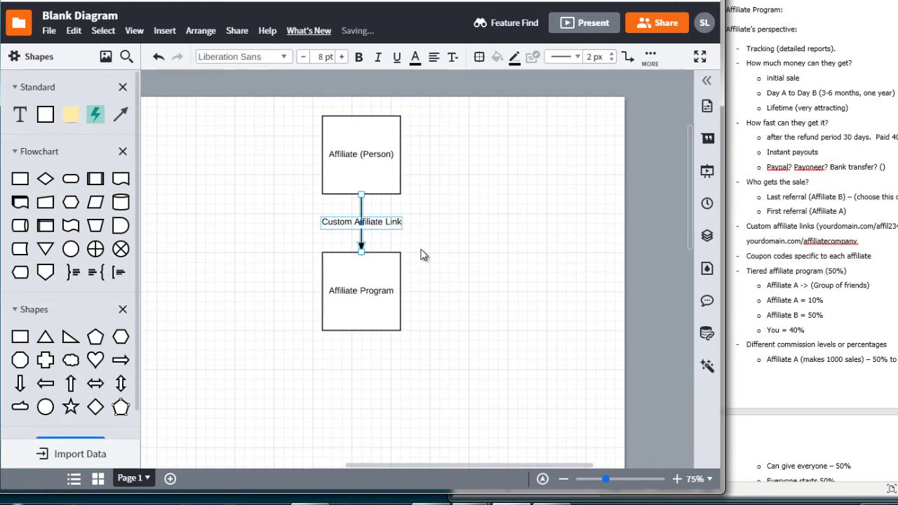
{"action": "left_click", "coordinate": [457, 216]}
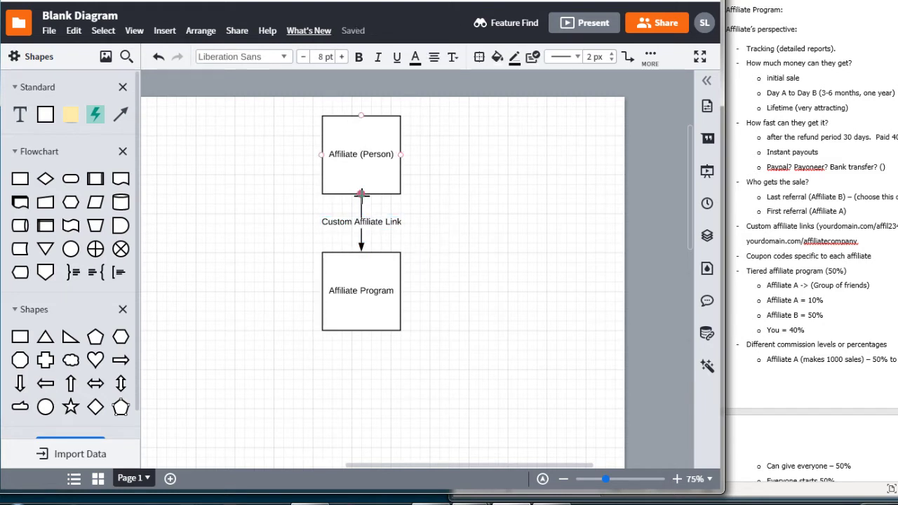
{"action": "left_click", "coordinate": [364, 222]}
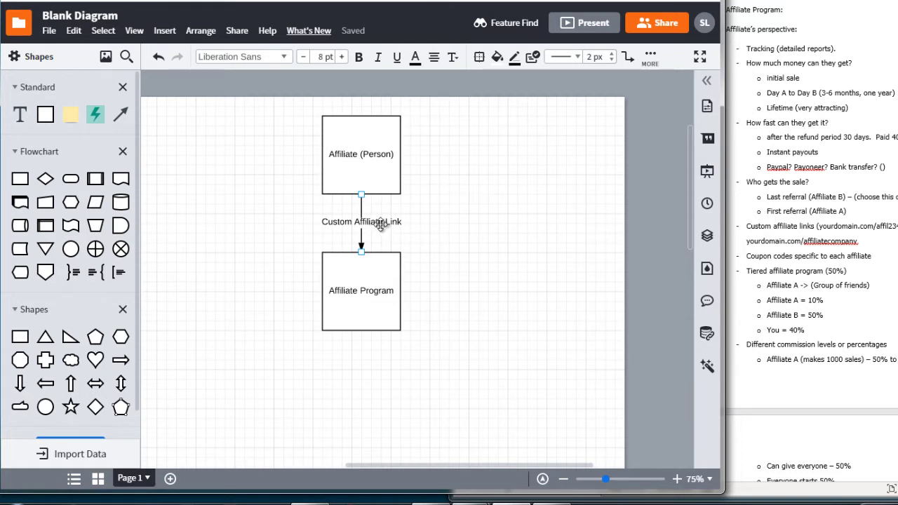
Copy the Affiliate (Person) box below Affiliate Program and connect them with a downward arrow
{"action": "left_click", "coordinate": [362, 313]}
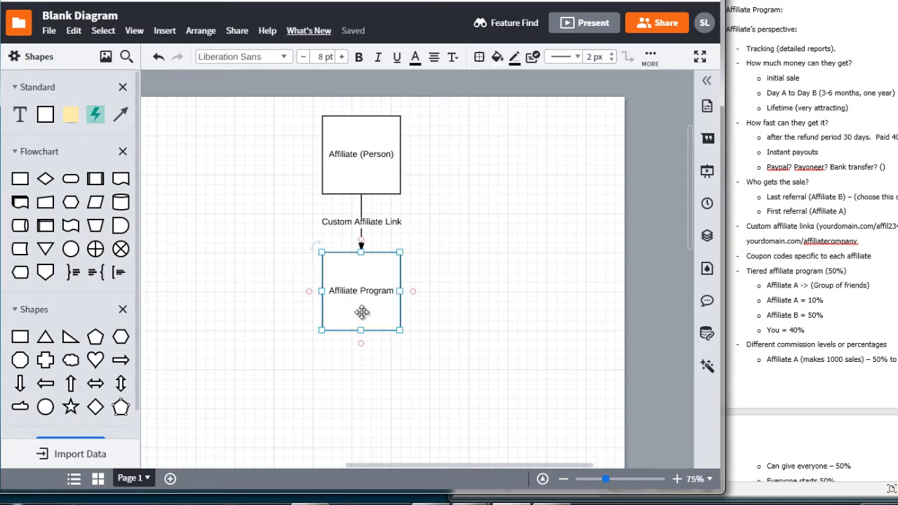
{"action": "mouse_move", "coordinate": [372, 163]}
{"action": "left_mouse_down"}
{"action": "mouse_move", "coordinate": [383, 161]}
{"action": "mouse_move", "coordinate": [367, 292]}
{"action": "mouse_move", "coordinate": [367, 459]}
{"action": "mouse_move", "coordinate": [362, 414]}
{"action": "left_mouse_up"}
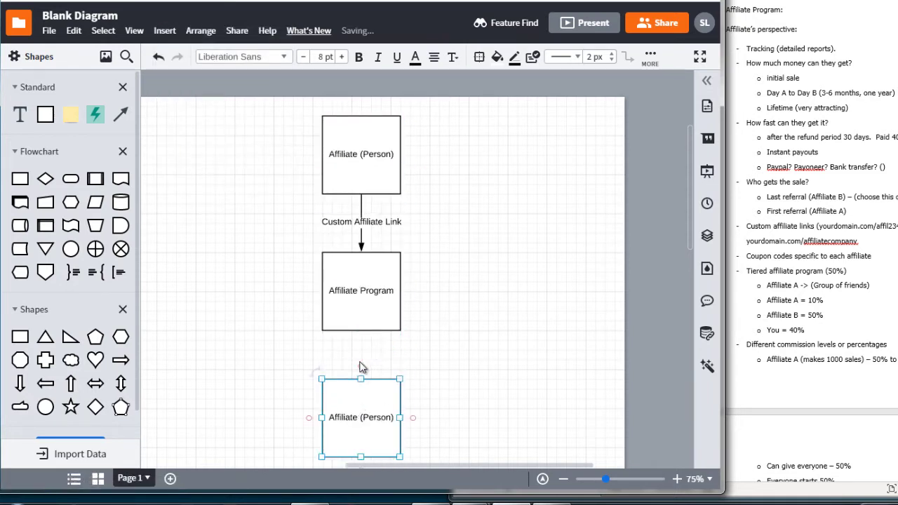
{"action": "left_click_drag", "start_coordinate": [361, 330], "coordinate": [361, 378]}
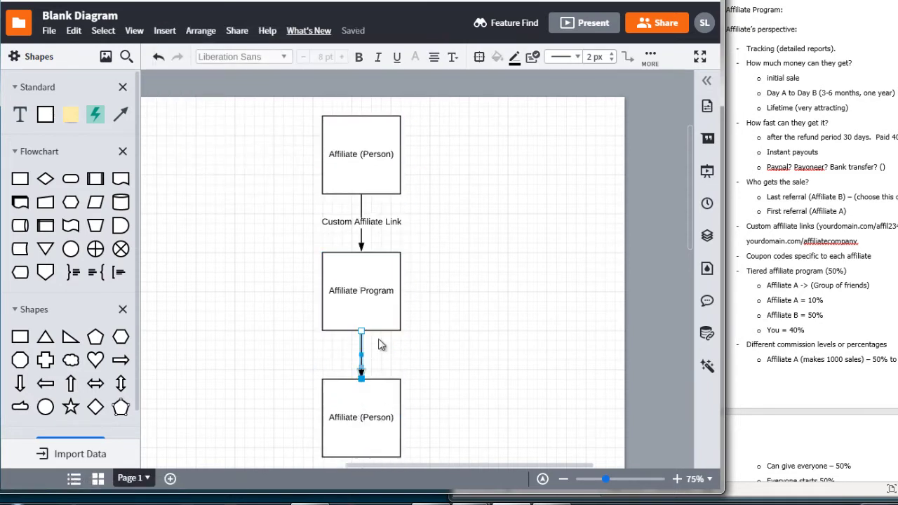
{"action": "left_click", "coordinate": [362, 263]}
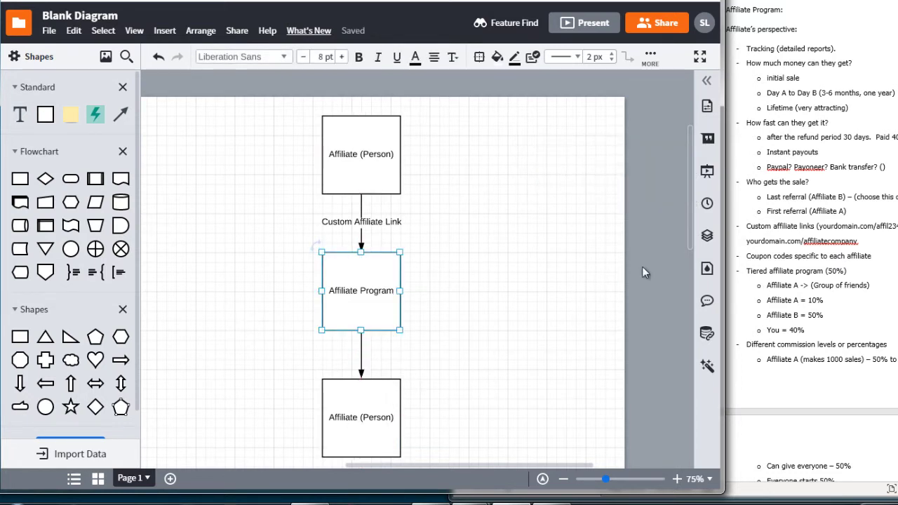
Relabel the lowest box 'WP Site (selling your product or service)'
{"action": "scroll", "coordinate": [691, 265], "scroll_direction": "down", "scroll_amount": 2}
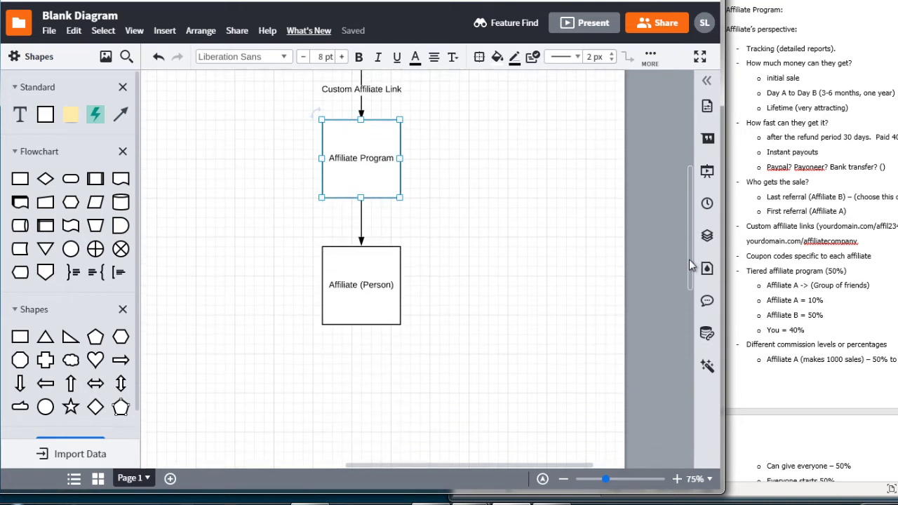
{"action": "left_click", "coordinate": [362, 281]}
{"action": "left_click", "coordinate": [363, 288]}
{"action": "type", "text": "WP Site"}
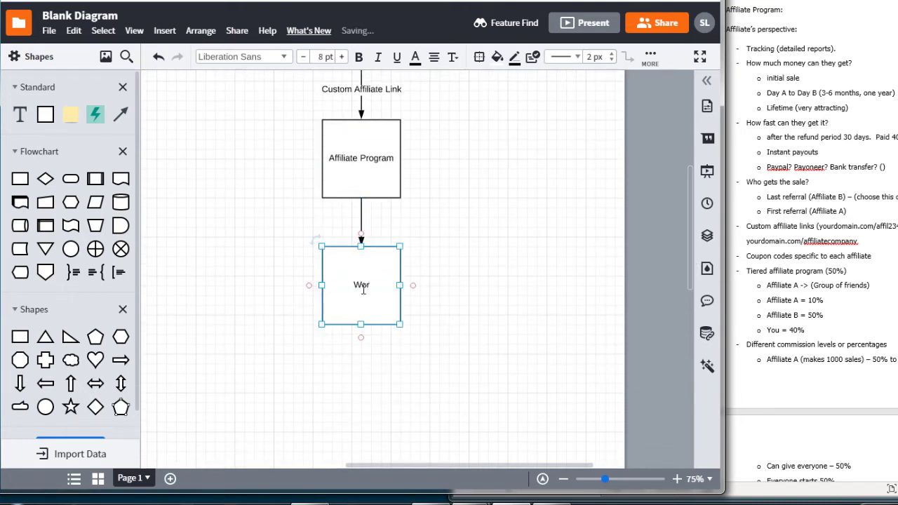
{"action": "type", "text": " (selling your p"}
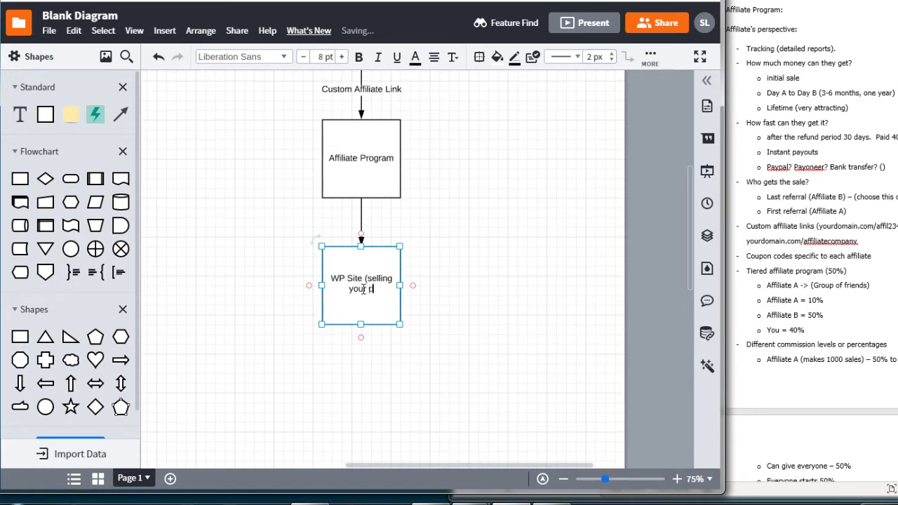
{"action": "type", "text": "roduct or service)"}
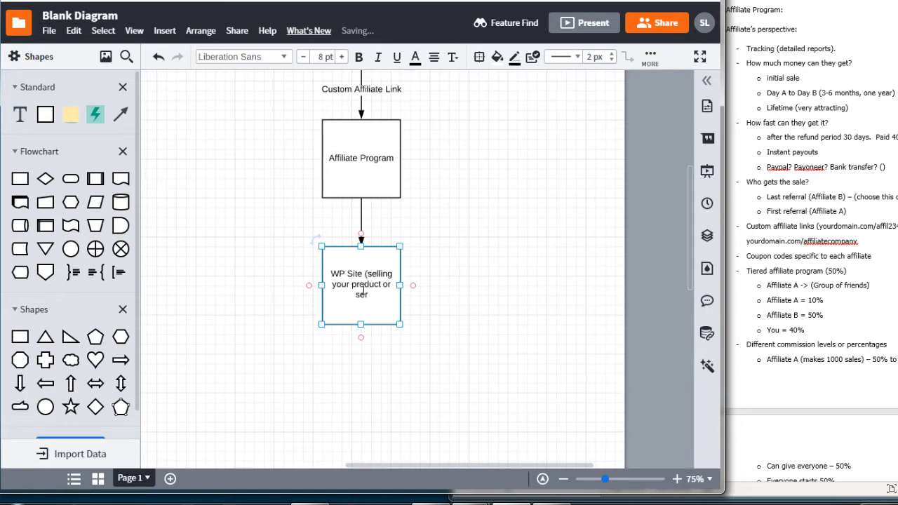
{"action": "left_click", "coordinate": [631, 238]}
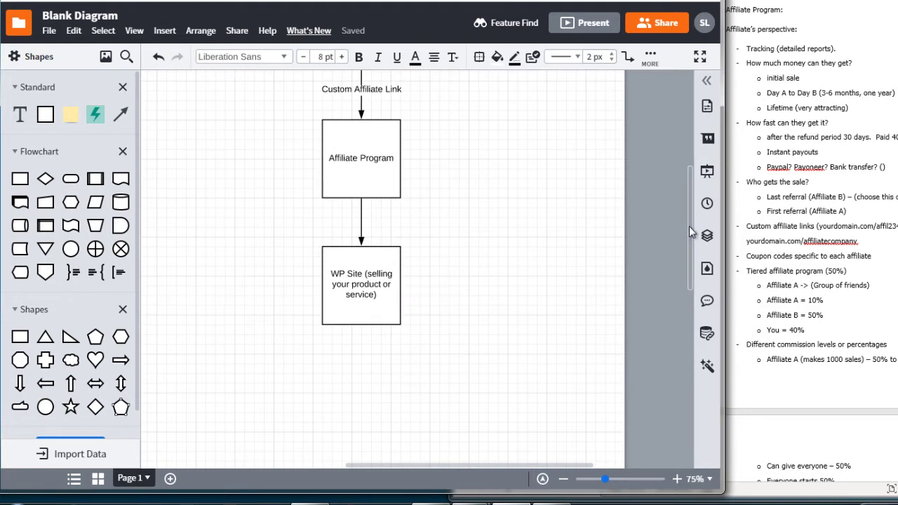
{"action": "scroll", "coordinate": [684, 204], "scroll_direction": "up", "scroll_amount": 3}
{"action": "scroll", "coordinate": [674, 191], "scroll_direction": "down", "scroll_amount": 1}
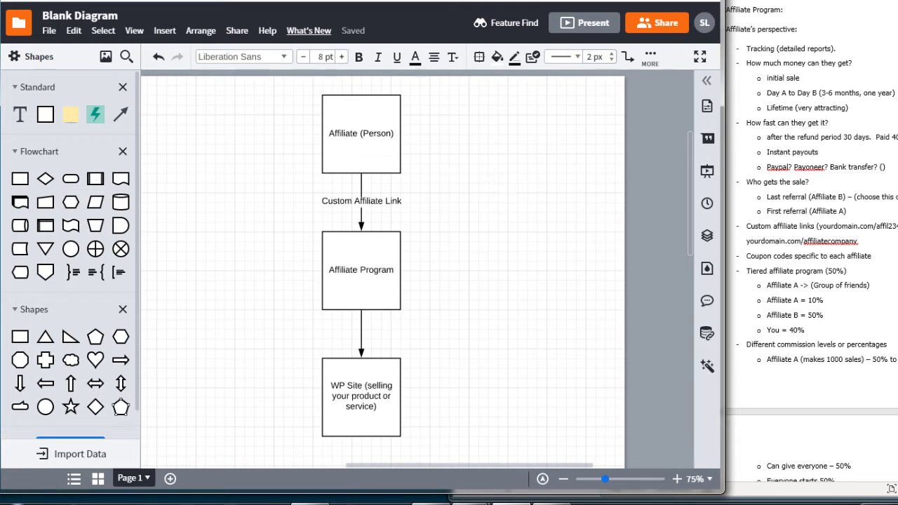
{"action": "key", "text": "alt+Tab"}
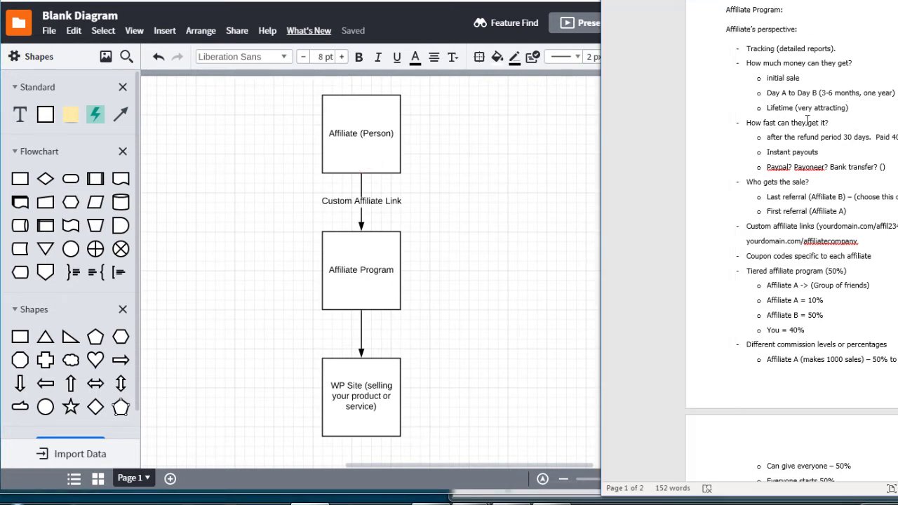
Bold the 'Who gets the sale?' line and its two referral sub-bullets in Word
{"action": "left_click", "coordinate": [778, 136]}
{"action": "left_click_drag", "start_coordinate": [851, 211], "coordinate": [744, 186]}
{"action": "key", "text": "ctrl+b"}
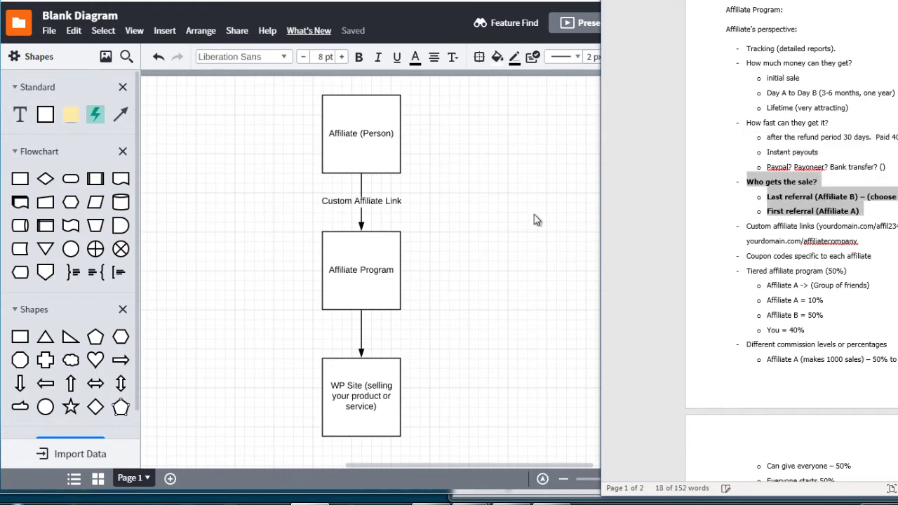
Return to Lucidchart and select the Custom Affiliate Link arrow and its label
{"action": "left_click", "coordinate": [476, 227]}
{"action": "left_click", "coordinate": [391, 202]}
{"action": "left_click", "coordinate": [391, 202]}
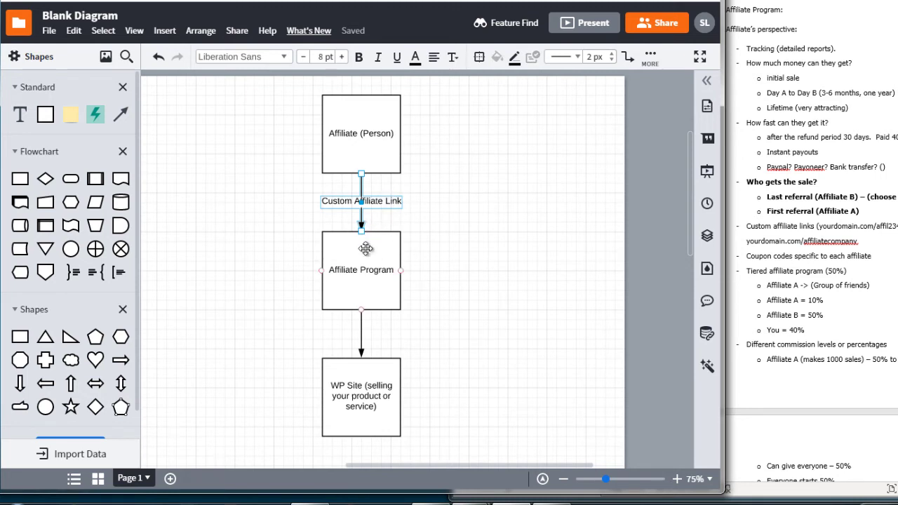
Copy the Affiliate (Person) box to the right and relabel it 'Commissions'
{"action": "left_click", "coordinate": [439, 200]}
{"action": "left_click", "coordinate": [380, 153]}
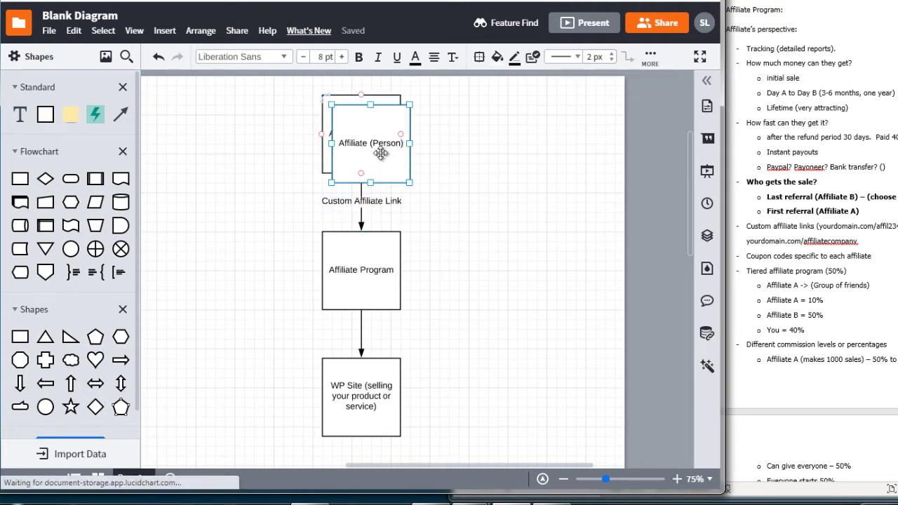
{"action": "left_click_drag", "start_coordinate": [381, 153], "coordinate": [535, 282]}
{"action": "double_click", "coordinate": [523, 268]}
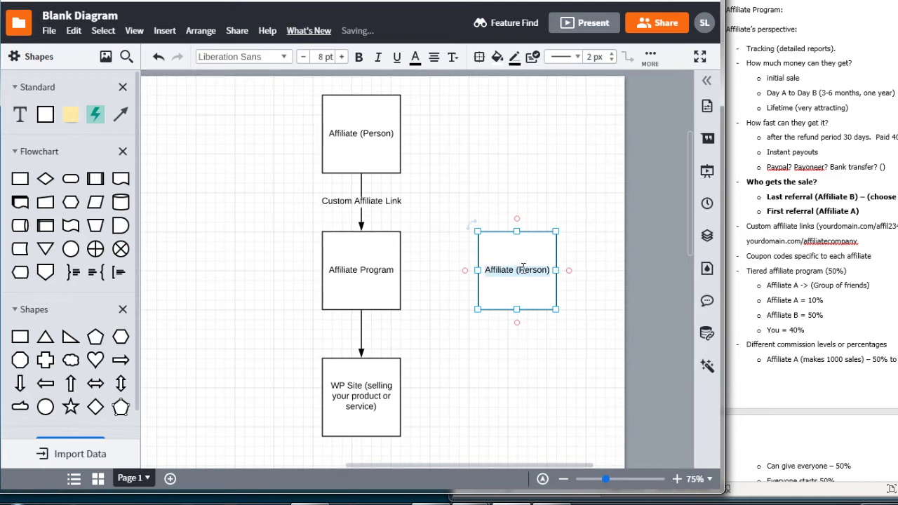
{"action": "type", "text": "Commissions"}
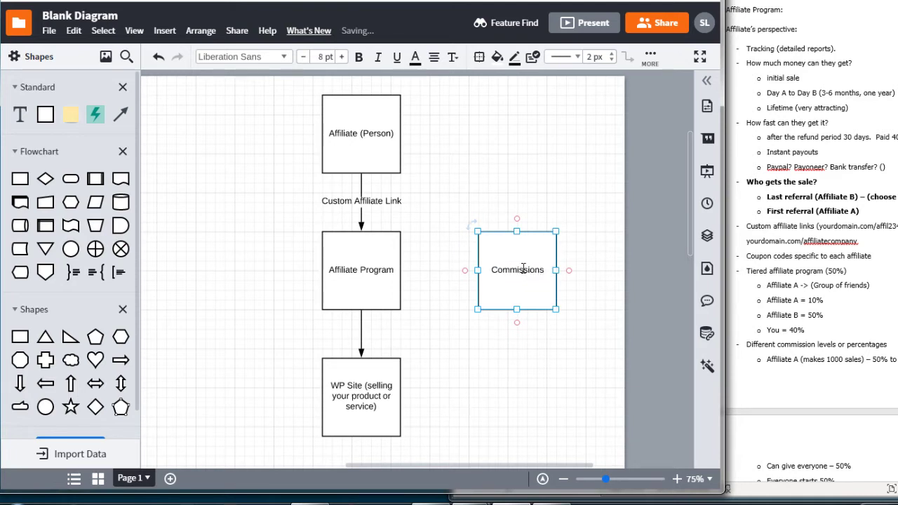
{"action": "left_click", "coordinate": [519, 211]}
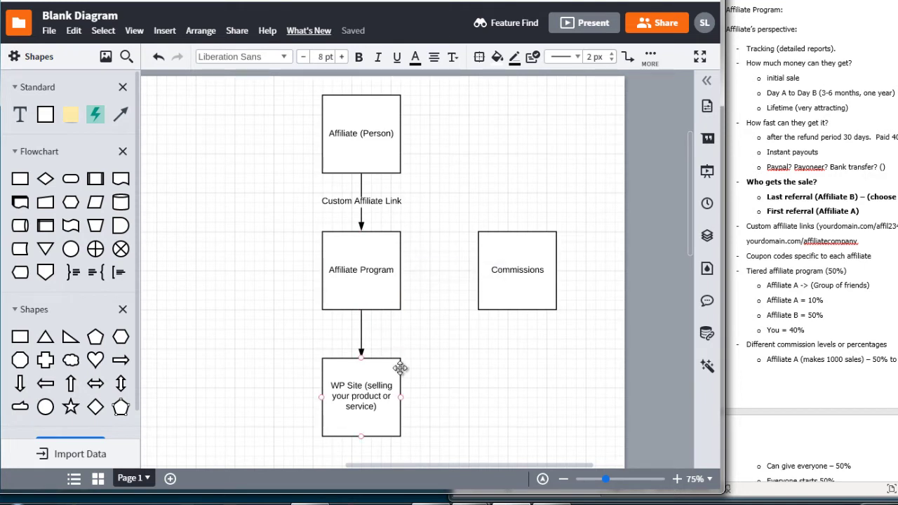
Delete the Commissions box and select the WP Site box
{"action": "left_click", "coordinate": [528, 251]}
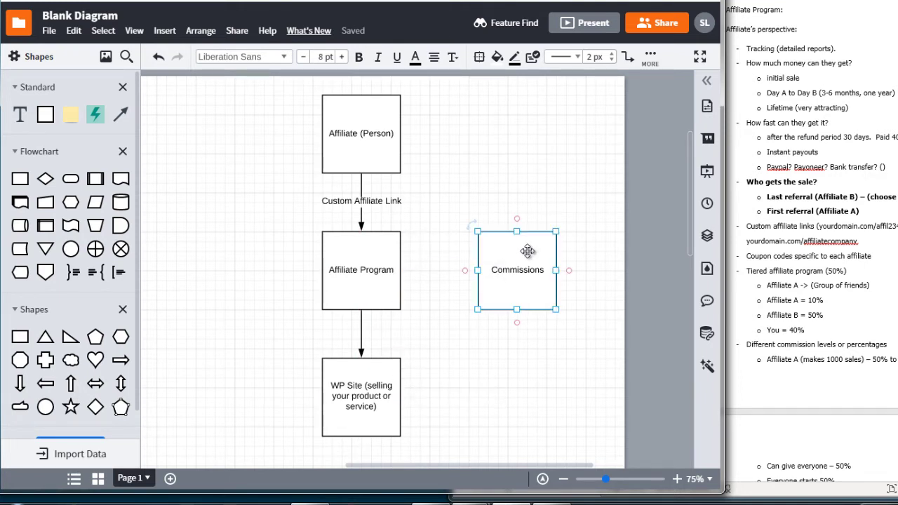
{"action": "key", "text": "Delete"}
{"action": "left_click", "coordinate": [370, 395]}
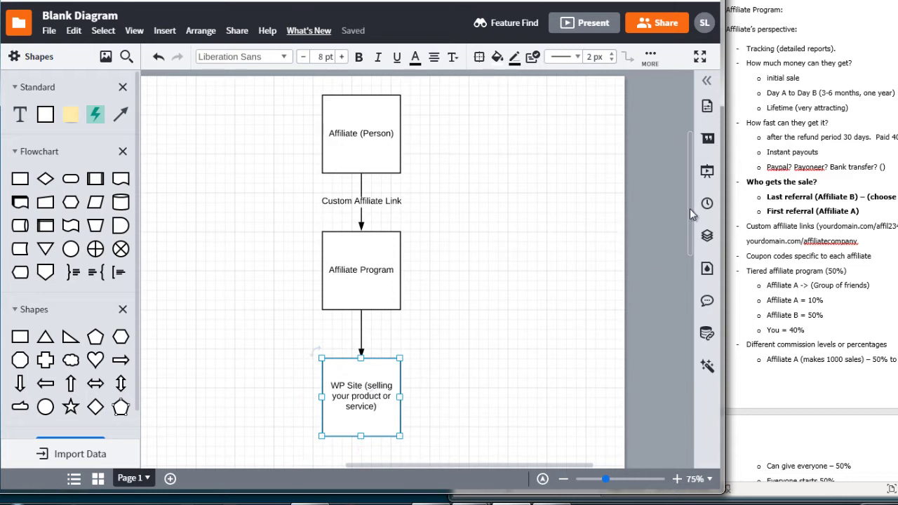
Move the WP Site box to the right of Affiliate Program
{"action": "left_click_drag", "start_coordinate": [357, 389], "coordinate": [523, 275]}
{"action": "scroll", "coordinate": [688, 203], "scroll_direction": "down", "scroll_amount": 3}
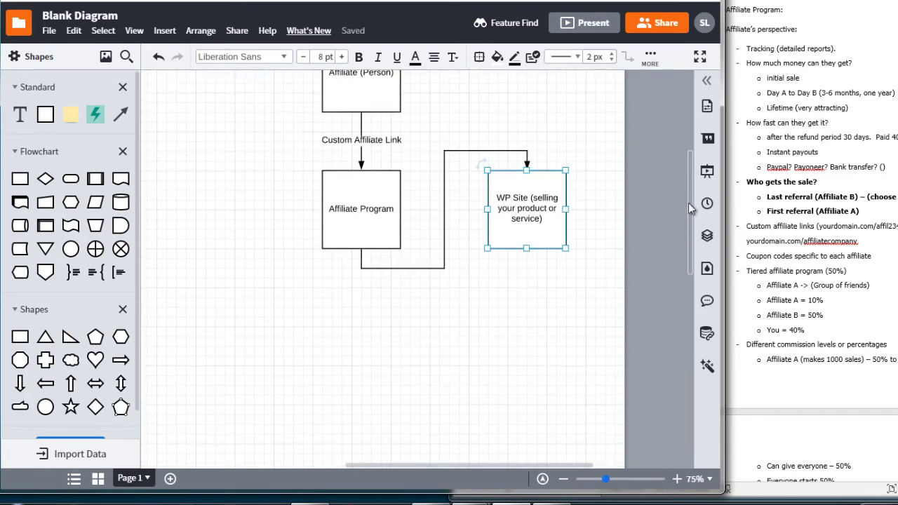
{"action": "left_click", "coordinate": [526, 222]}
Copy WP Site, label the copy 'Customer Buys a Product', and place it left of Affiliate Program
{"action": "left_click_drag", "start_coordinate": [526, 223], "coordinate": [519, 356]}
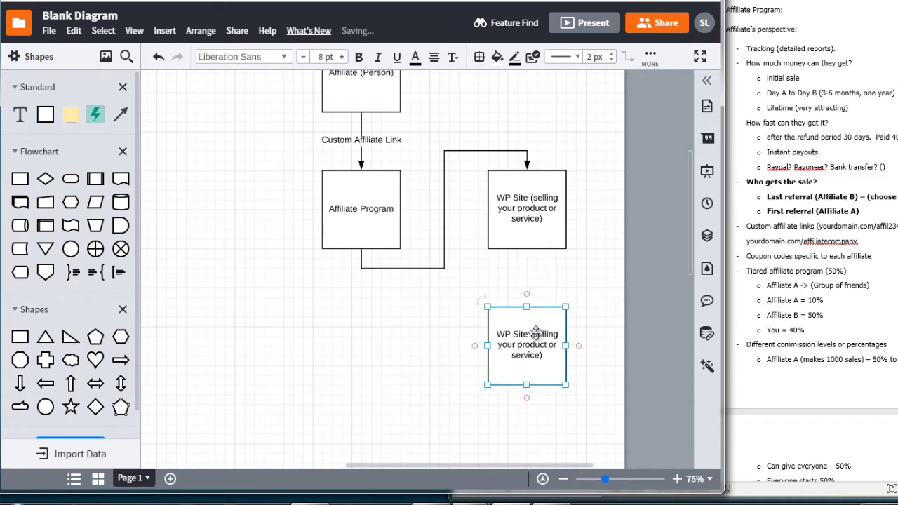
{"action": "double_click", "coordinate": [533, 329]}
{"action": "type", "text": "customer Buys a Produc"}
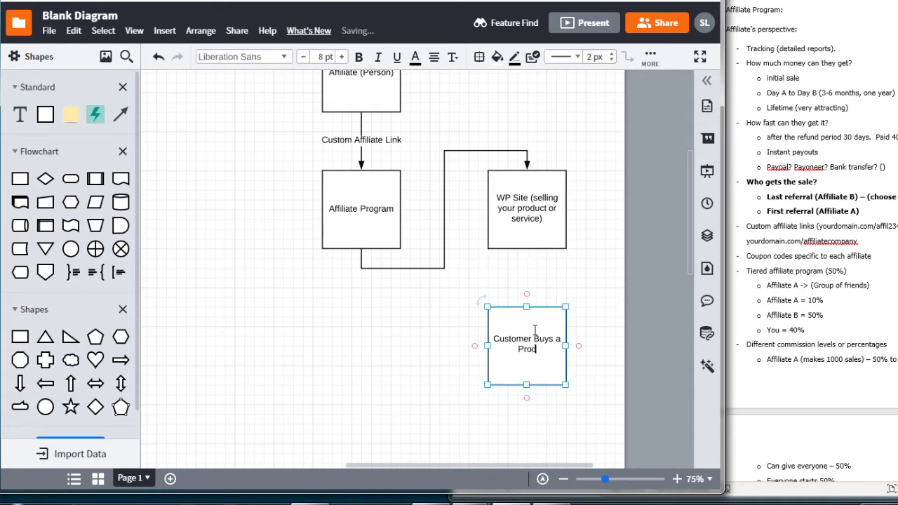
{"action": "left_click", "coordinate": [416, 325]}
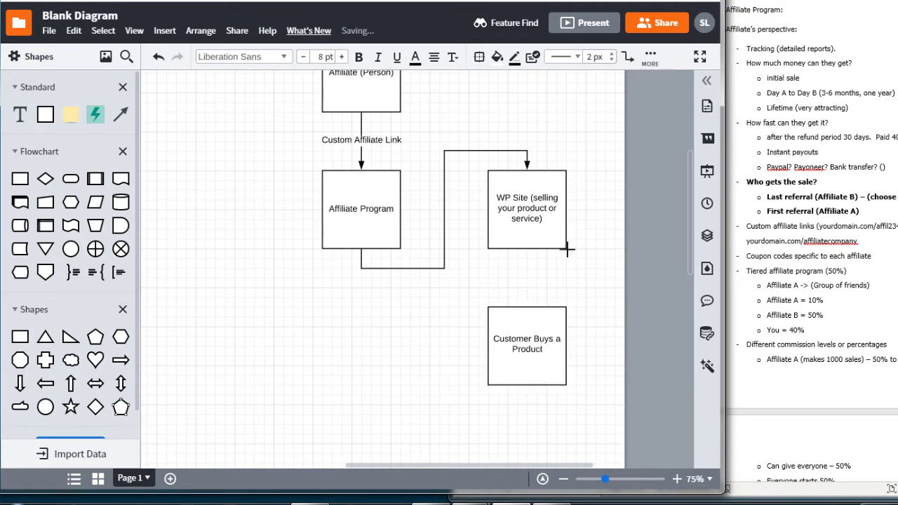
{"action": "left_click", "coordinate": [515, 152]}
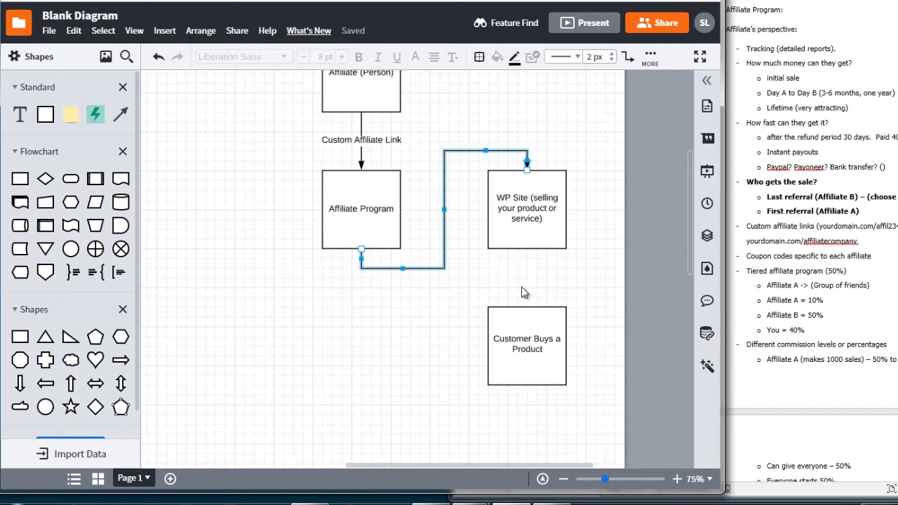
{"action": "left_click_drag", "start_coordinate": [535, 358], "coordinate": [241, 221]}
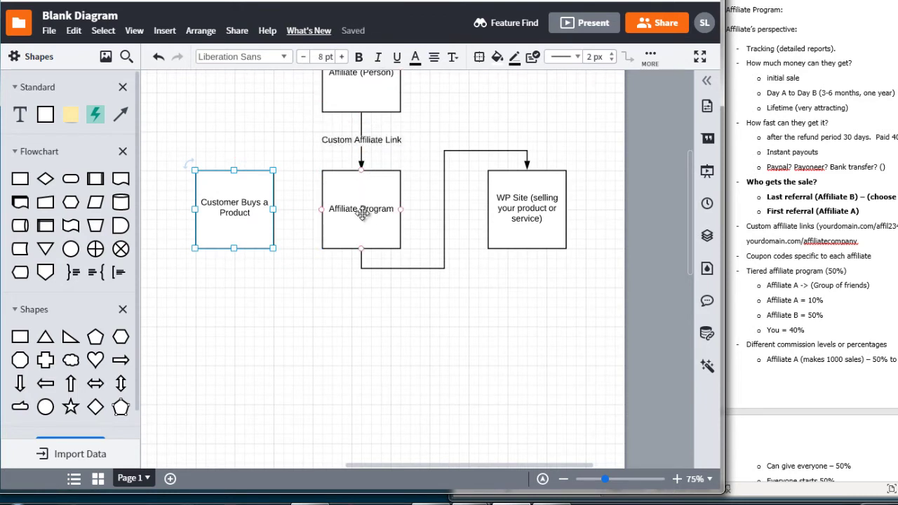
Move Customer Buys a Product under WP Site and link them with a 'Makes a purchase' arrow
{"action": "left_click_drag", "start_coordinate": [232, 234], "coordinate": [526, 365]}
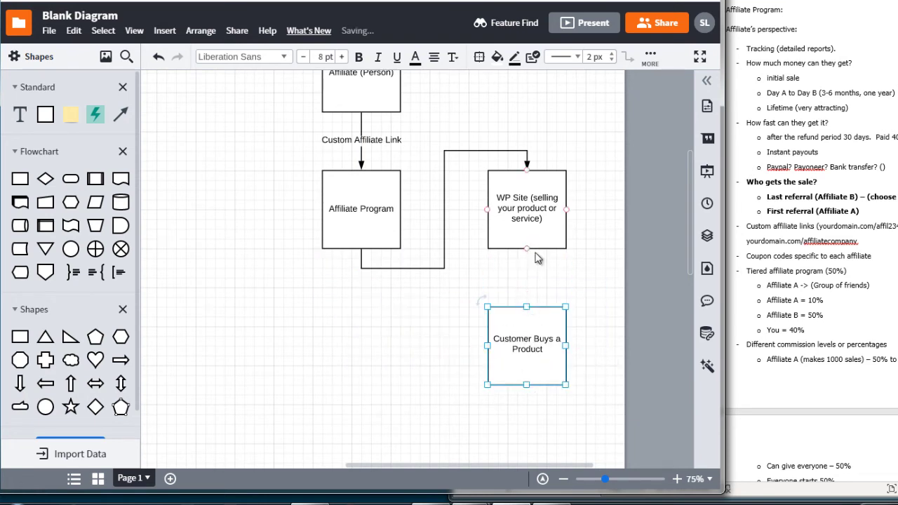
{"action": "left_click_drag", "start_coordinate": [528, 249], "coordinate": [527, 308]}
{"action": "double_click", "coordinate": [525, 278]}
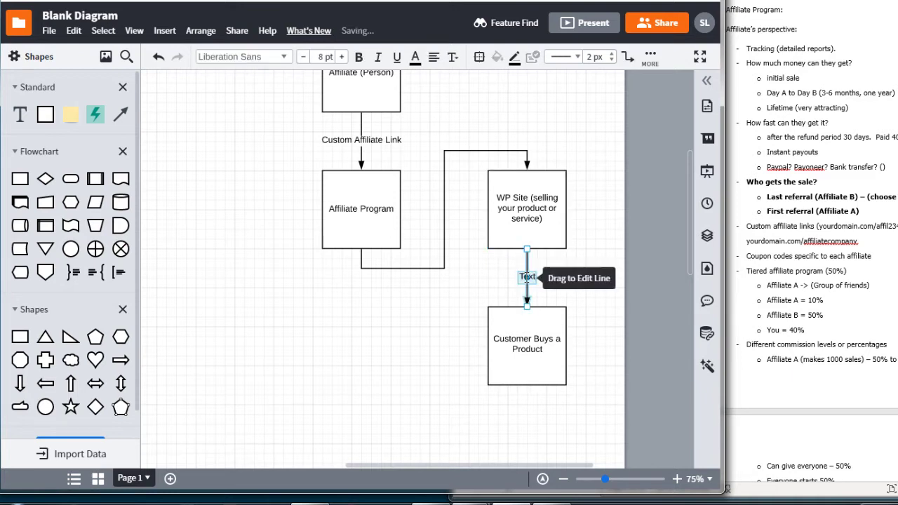
{"action": "type", "text": "Makes a purchase"}
{"action": "left_click", "coordinate": [483, 143]}
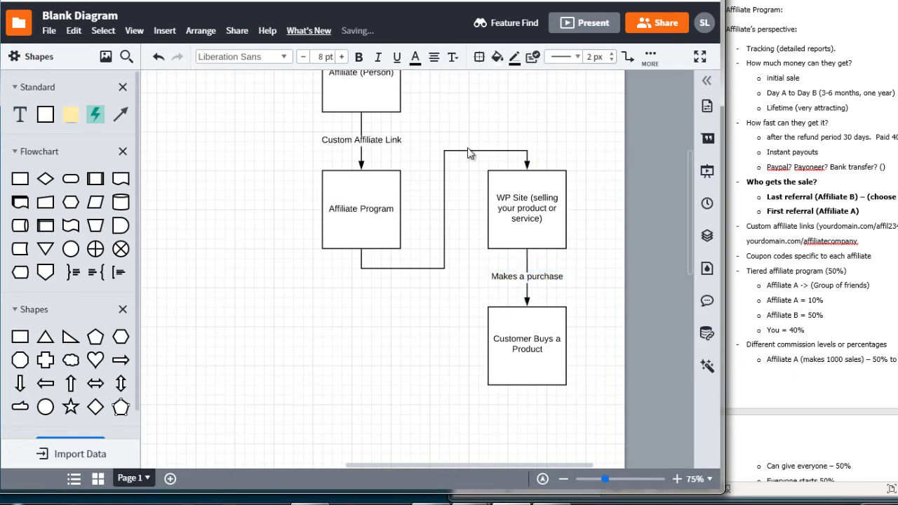
Label the Affiliate Program–WP Site link 'Affiliate (Last Referral)' and select the right-hand column
{"action": "double_click", "coordinate": [445, 208]}
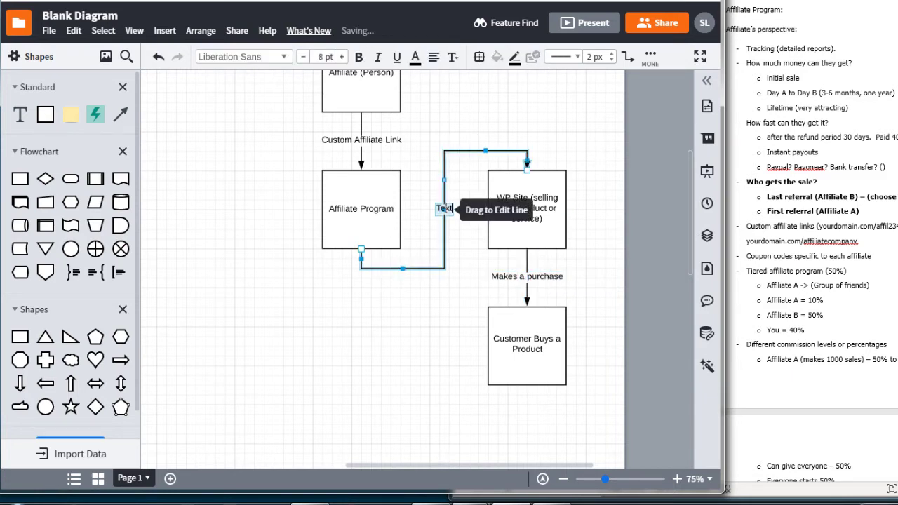
{"action": "type", "text": "Affiliate"}
{"action": "type", "text": " (A)"}
{"action": "type", "text": "ast Referral"}
{"action": "key", "text": "Escape"}
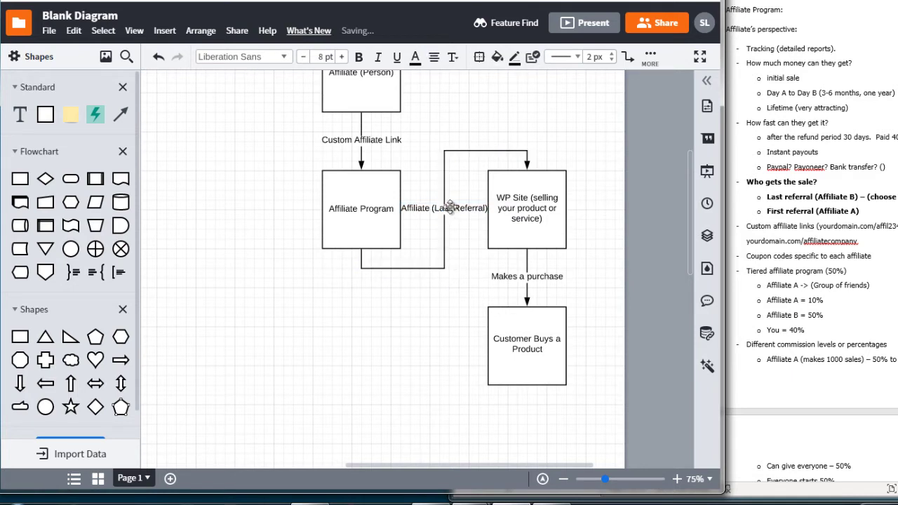
{"action": "left_click", "coordinate": [451, 210]}
{"action": "left_click_drag", "start_coordinate": [593, 169], "coordinate": [478, 333]}
Shift WP Site, its arrow and Customer Buys a Product further right in the flowchart
{"action": "left_click_drag", "start_coordinate": [522, 223], "coordinate": [565, 222]}
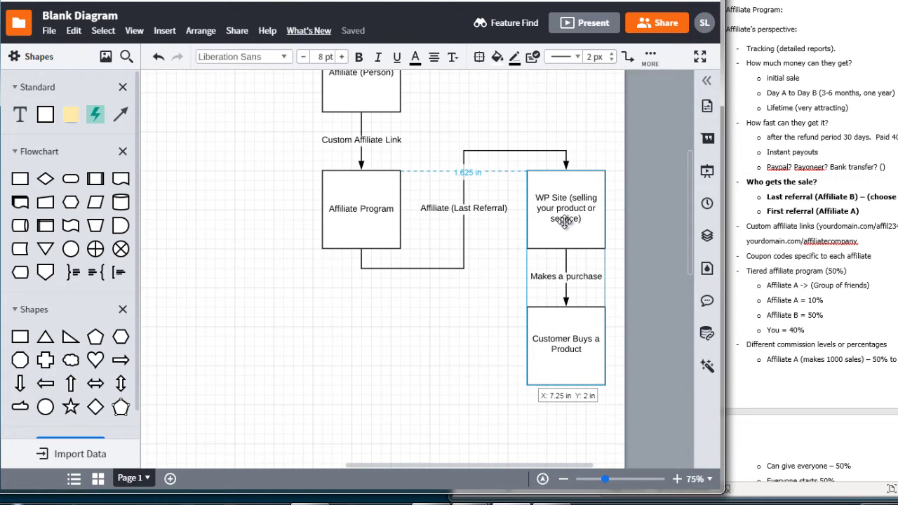
{"action": "left_click", "coordinate": [484, 144]}
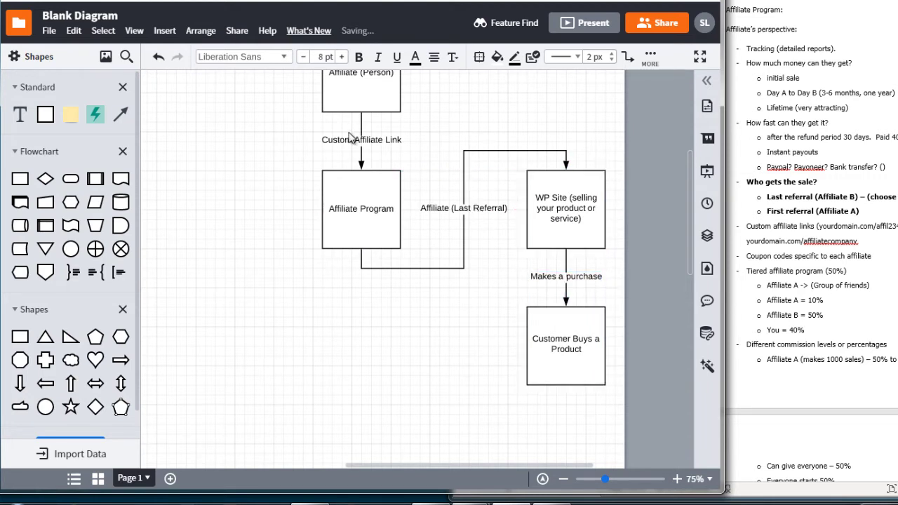
{"action": "left_click", "coordinate": [891, 212]}
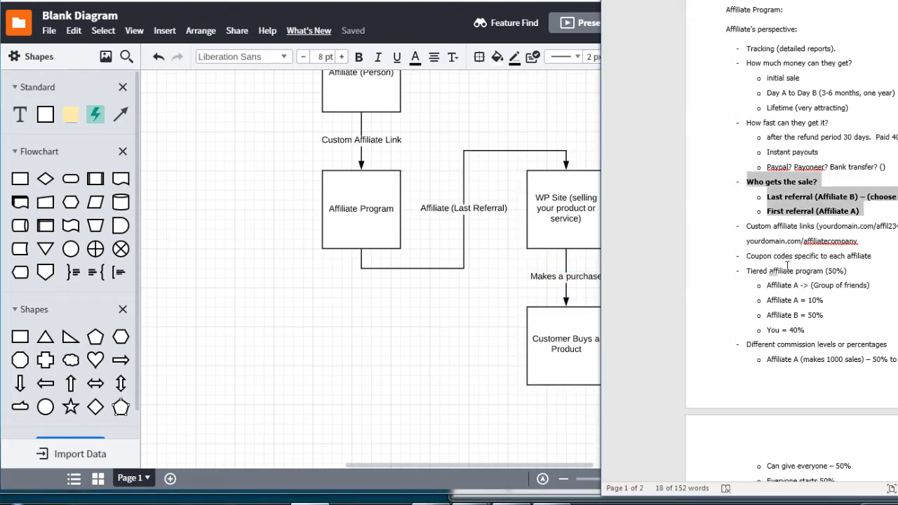
{"action": "left_click", "coordinate": [816, 228]}
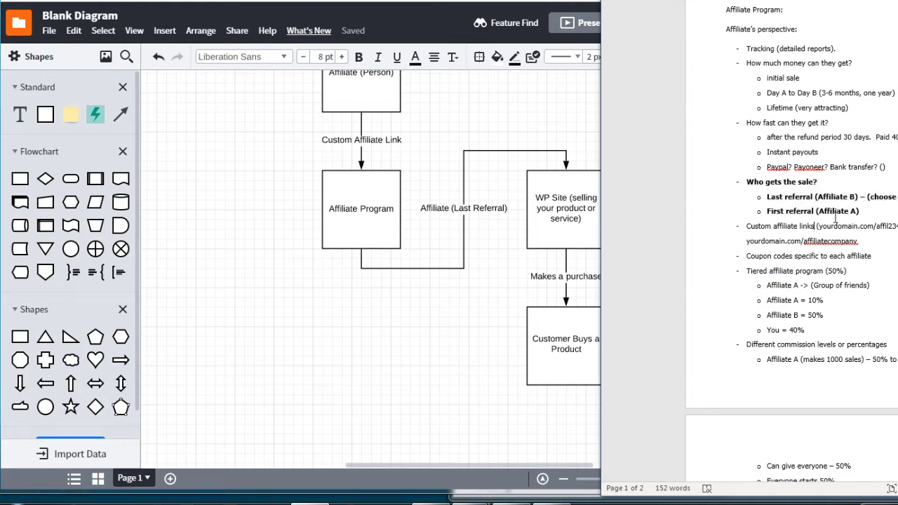
{"action": "left_click", "coordinate": [381, 139]}
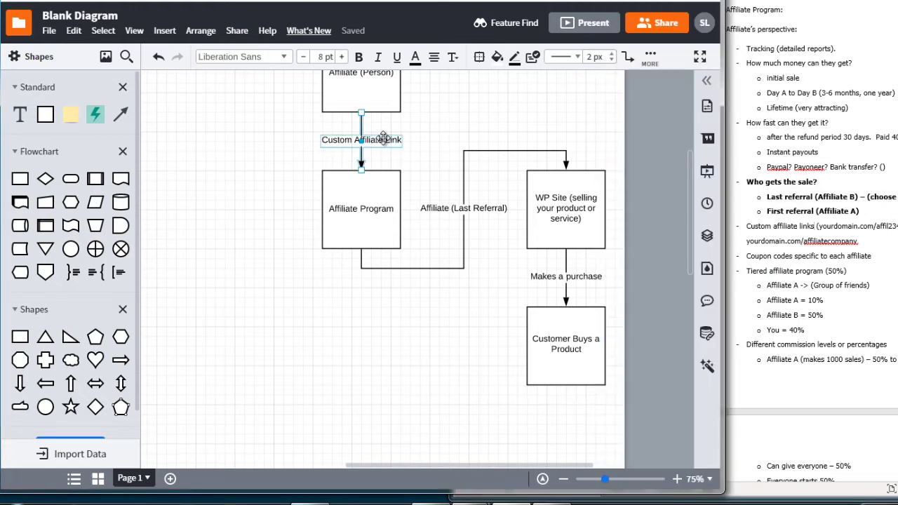
Bold the custom affiliate links paragraph in the Word notes and select the coupon codes line
{"action": "left_click", "coordinate": [803, 246]}
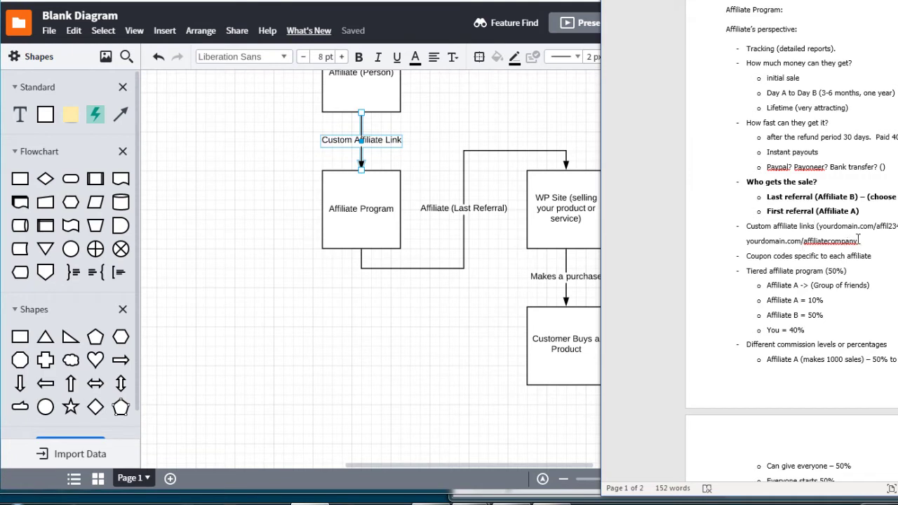
{"action": "double_click", "coordinate": [738, 232]}
{"action": "key", "text": "ctrl+b"}
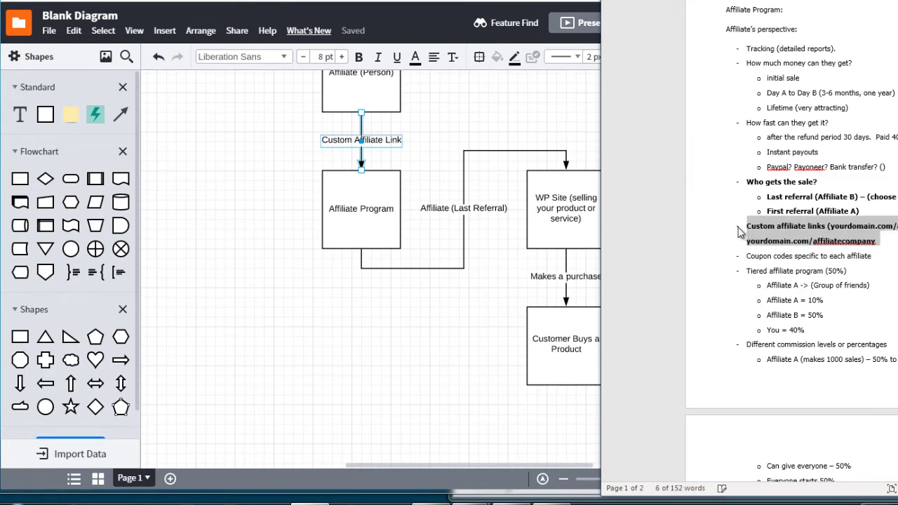
{"action": "left_click", "coordinate": [774, 257]}
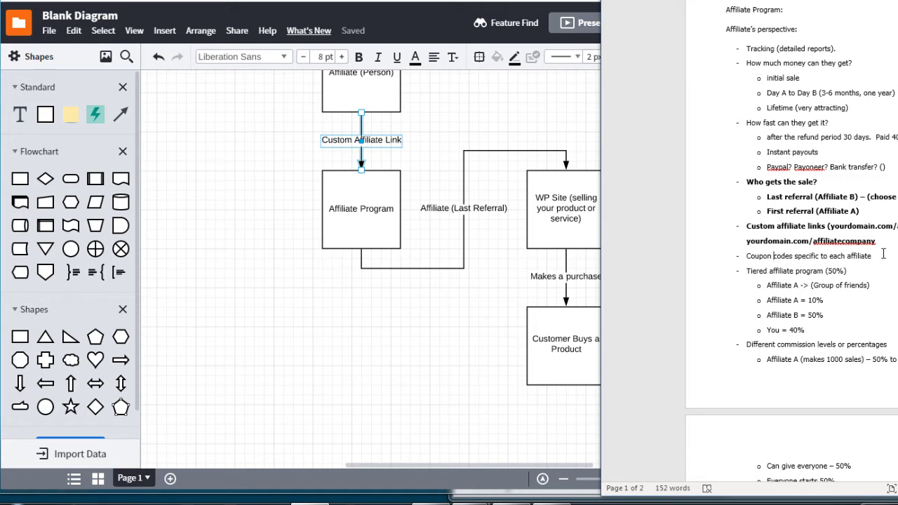
{"action": "left_click_drag", "start_coordinate": [883, 258], "coordinate": [748, 257]}
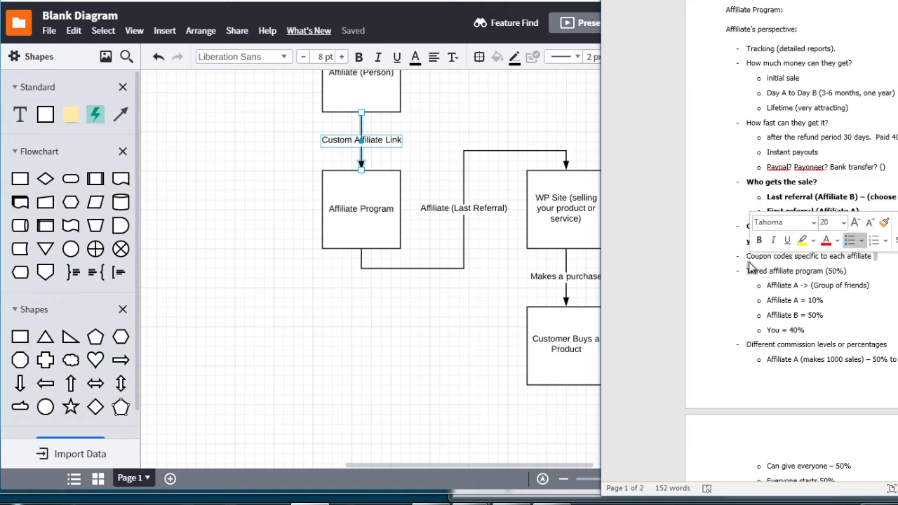
{"action": "left_click", "coordinate": [307, 228]}
Add a 'Custom Coupon Codes' box left of Affiliate Program with an arrow up to Affiliate (Person)
{"action": "left_click_drag", "start_coordinate": [688, 174], "coordinate": [688, 149]}
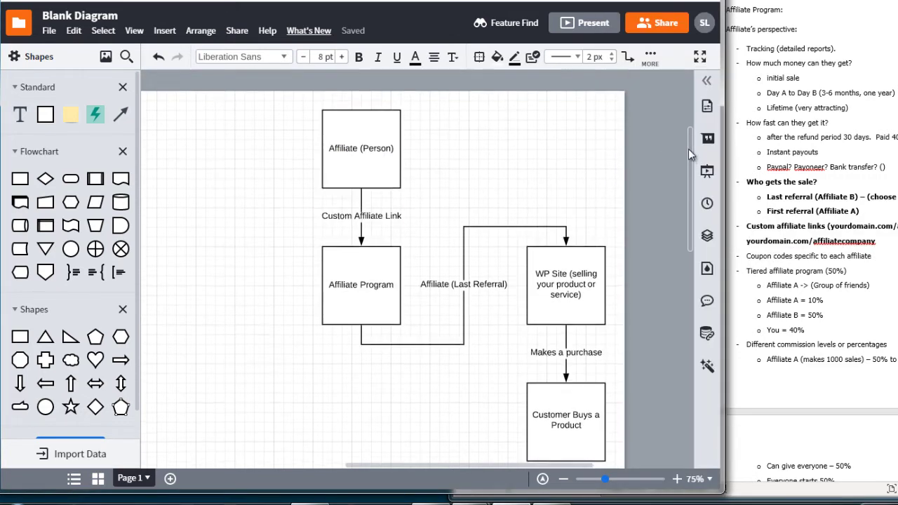
{"action": "left_click", "coordinate": [366, 135]}
{"action": "left_click_drag", "start_coordinate": [367, 136], "coordinate": [234, 261]}
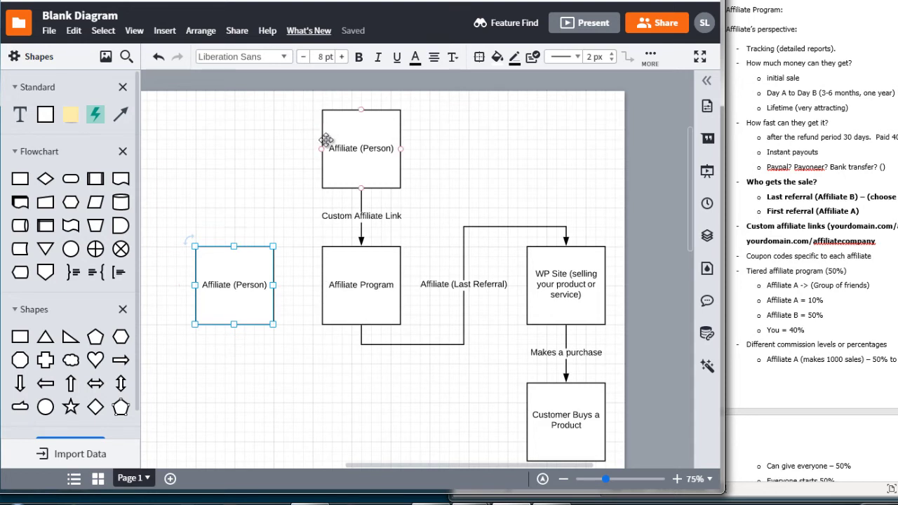
{"action": "left_click_drag", "start_coordinate": [237, 245], "coordinate": [320, 149]}
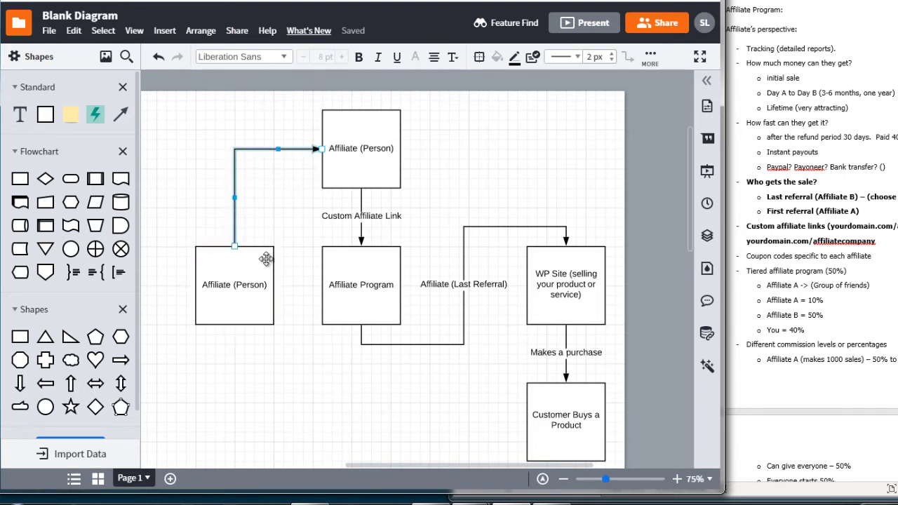
{"action": "left_click", "coordinate": [235, 282]}
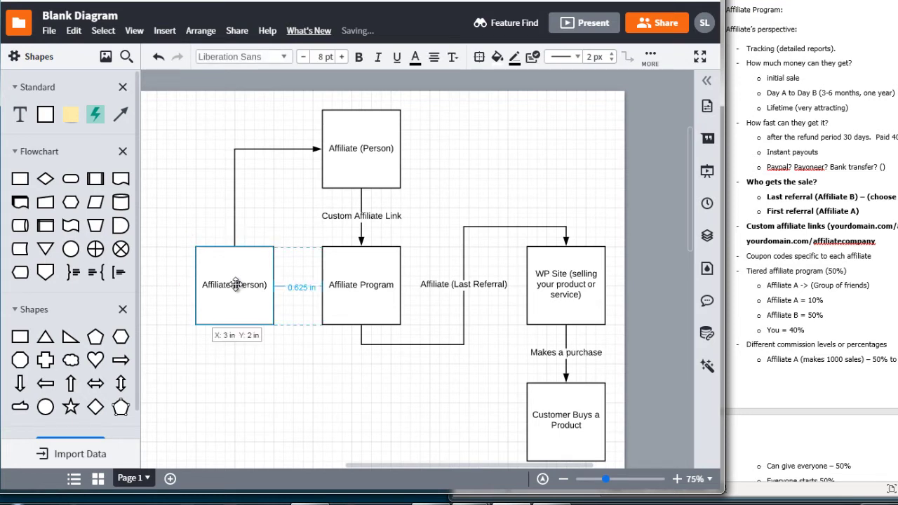
{"action": "double_click", "coordinate": [236, 284]}
{"action": "type", "text": "Custom Coupon Codes"}
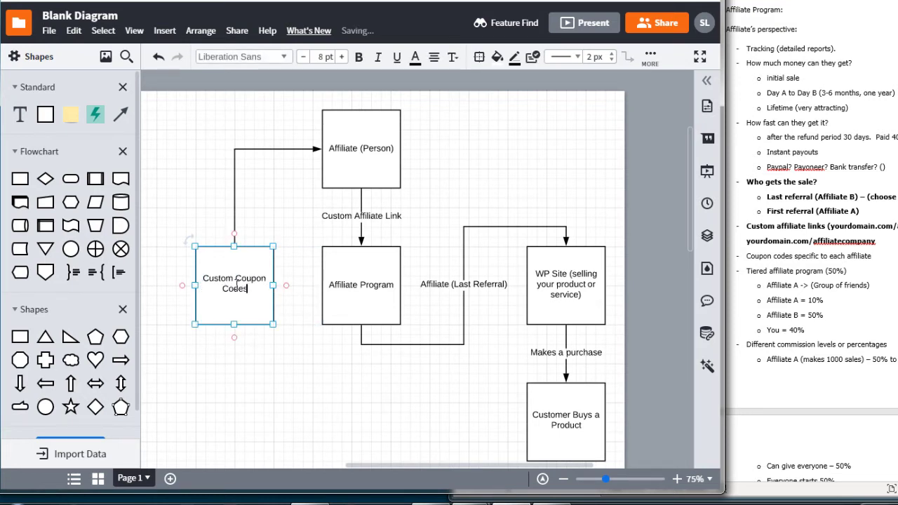
{"action": "left_click", "coordinate": [343, 407]}
Bold the 'Coupon codes specific to each affiliate' line in the Word notes
{"action": "left_click", "coordinate": [768, 237]}
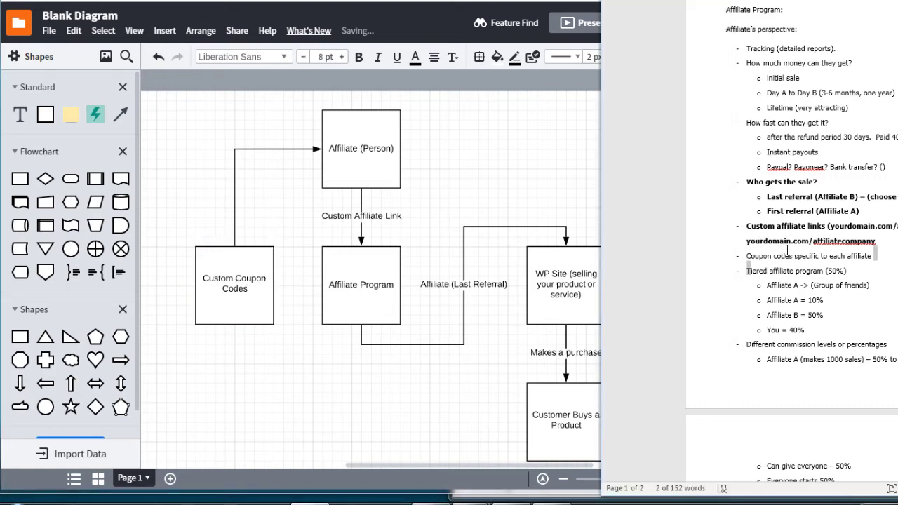
{"action": "left_click_drag", "start_coordinate": [877, 256], "coordinate": [740, 257]}
{"action": "key", "text": "ctrl+b"}
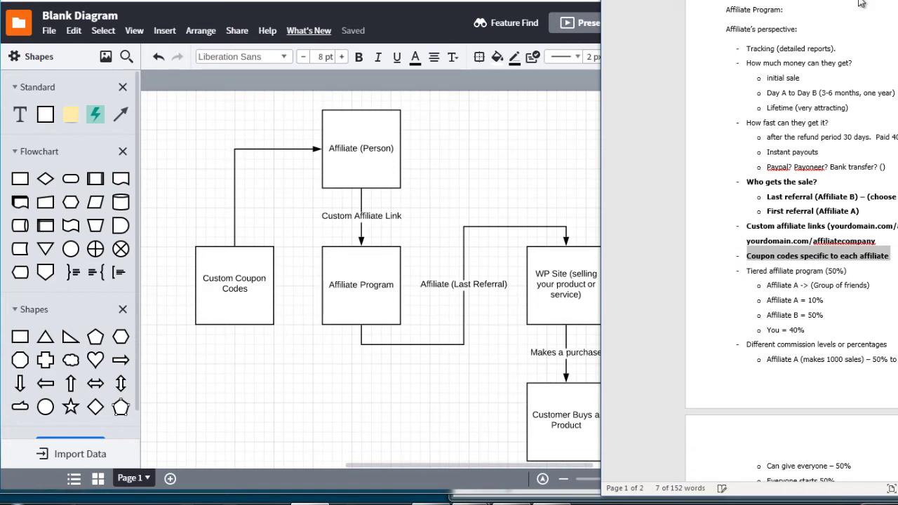
{"action": "left_click", "coordinate": [824, 53]}
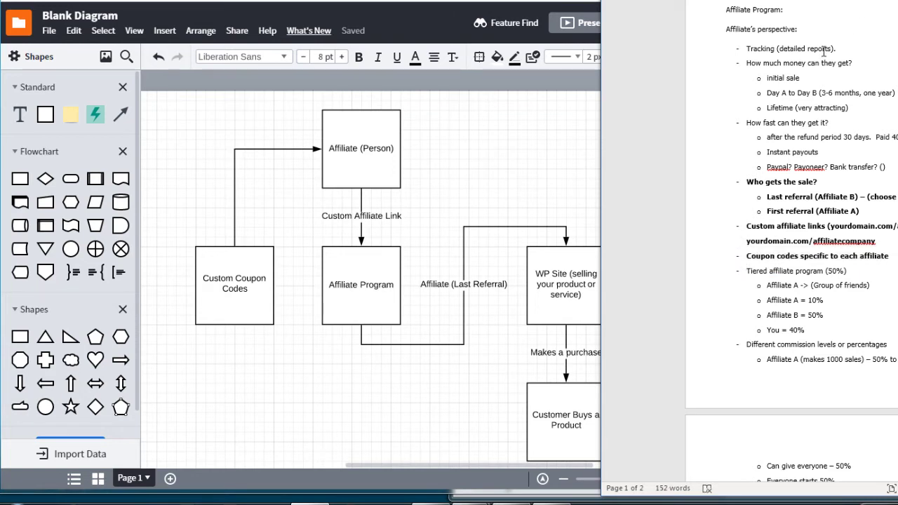
{"action": "left_click", "coordinate": [361, 312]}
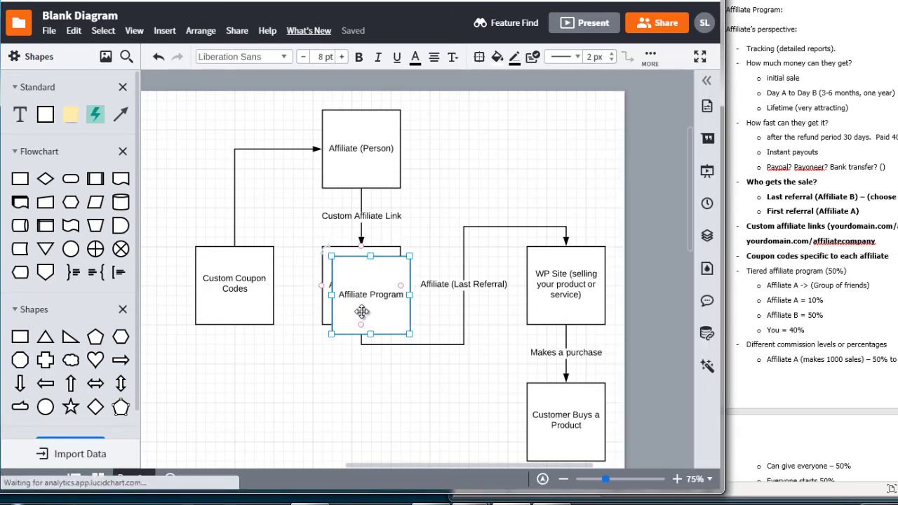
Copy Affiliate Program below Custom Coupon Codes as 'Detailed Tracking' and connect it with an arrow
{"action": "left_click_drag", "start_coordinate": [361, 311], "coordinate": [228, 374]}
{"action": "double_click", "coordinate": [238, 371]}
{"action": "key", "text": "BackSpace"}
{"action": "type", "text": "Detai"}
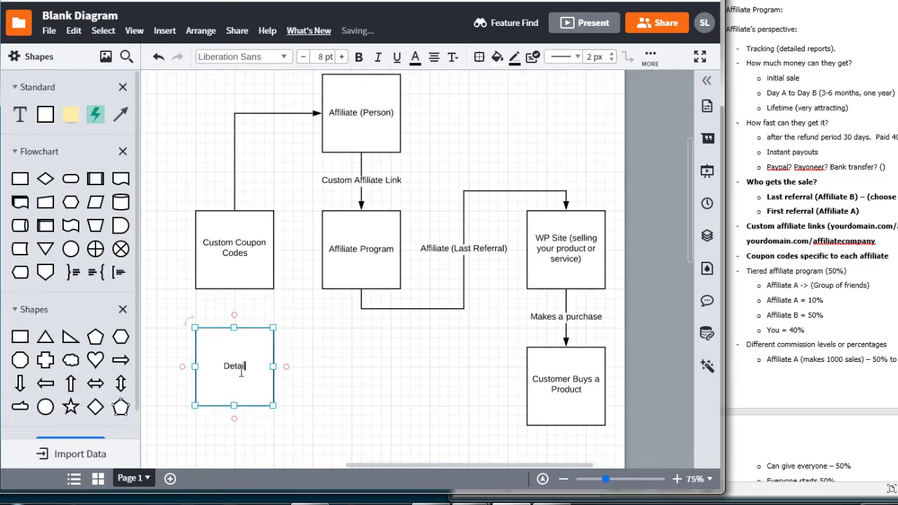
{"action": "type", "text": "led Tracking"}
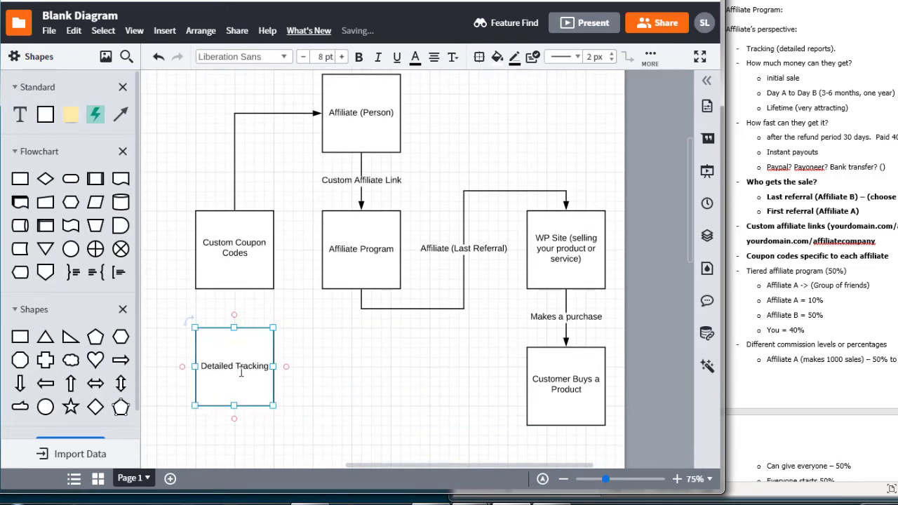
{"action": "left_click", "coordinate": [369, 363]}
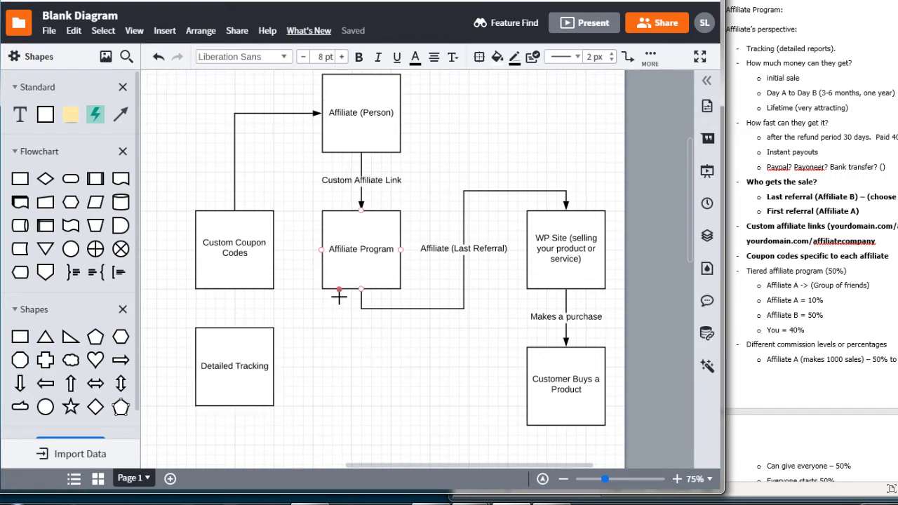
{"action": "left_click_drag", "start_coordinate": [339, 298], "coordinate": [239, 329]}
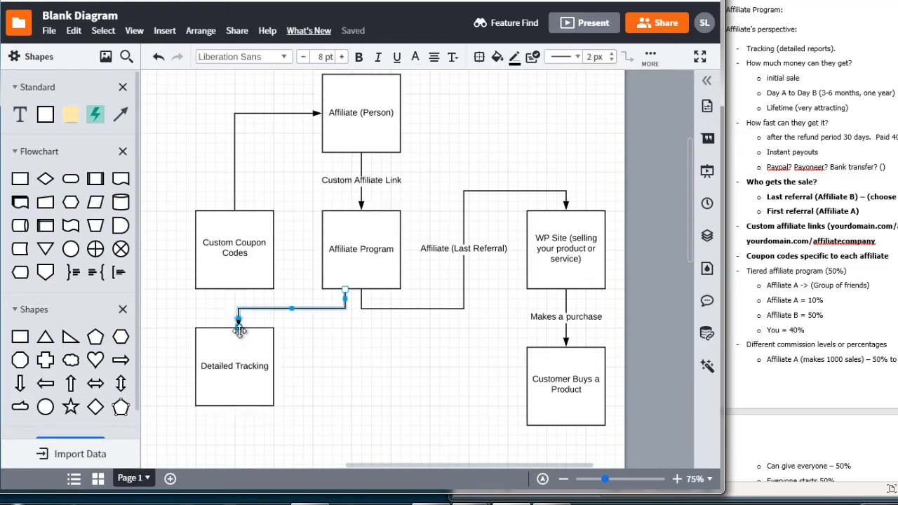
{"action": "left_click", "coordinate": [361, 341]}
Make the 'Tracking (detailed reports)' line bold in the Word notes
{"action": "left_click", "coordinate": [861, 91]}
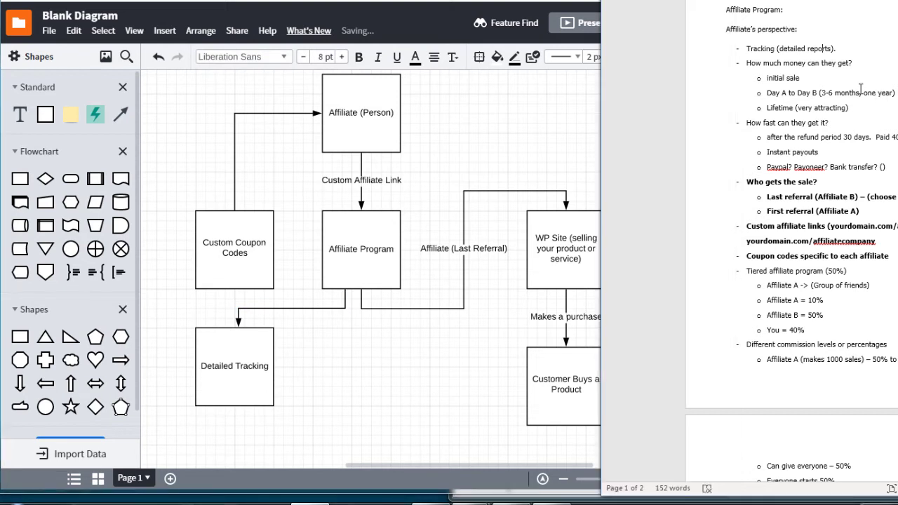
{"action": "left_click_drag", "start_coordinate": [858, 52], "coordinate": [737, 51]}
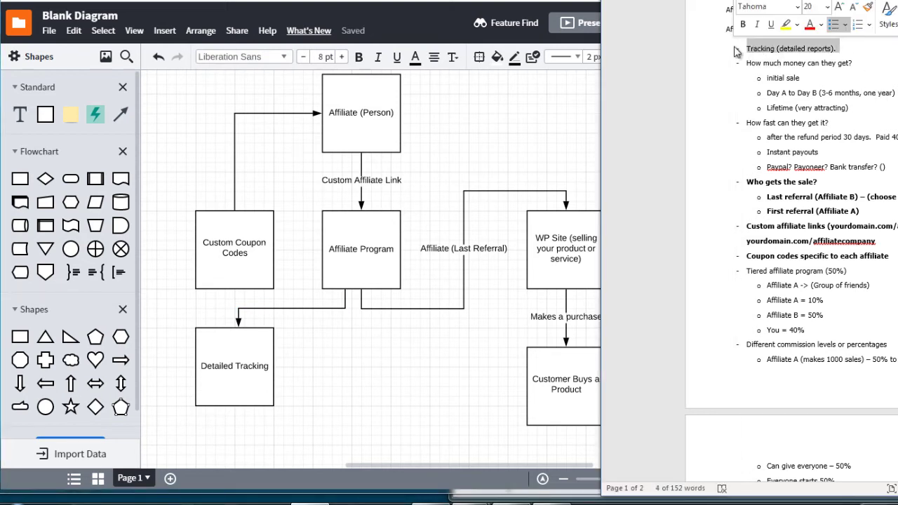
{"action": "key", "text": "ctrl+b"}
{"action": "left_click", "coordinate": [489, 340]}
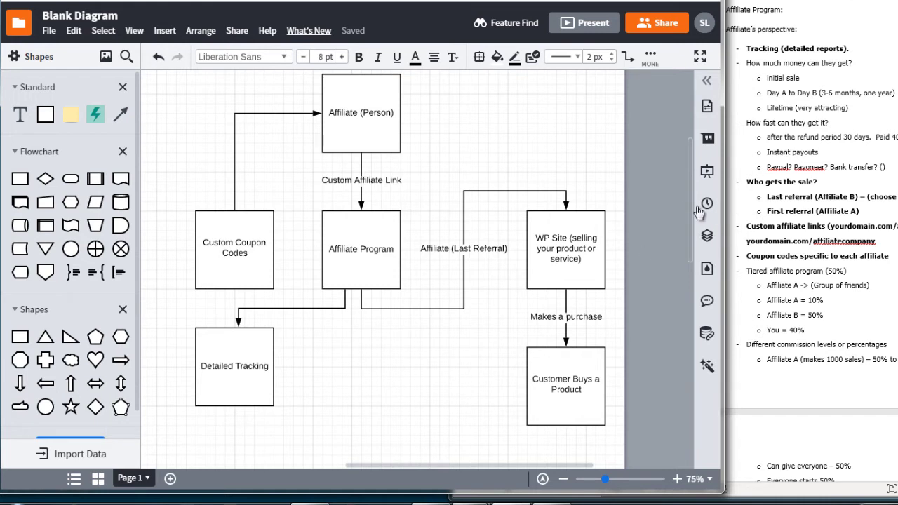
{"action": "left_click_drag", "start_coordinate": [694, 214], "coordinate": [691, 241]}
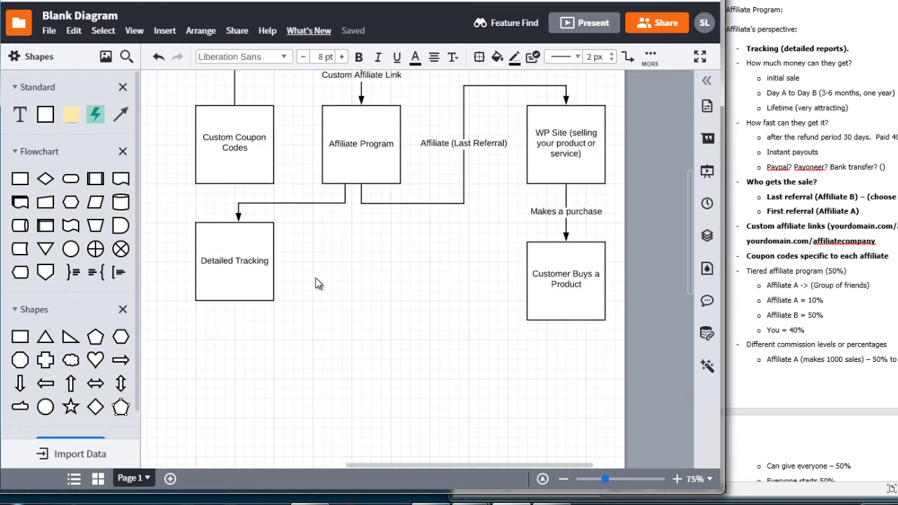
Place a copy of Detailed Tracking beneath Affiliate Program, raising Customer Buys a Product and WP Site
{"action": "left_click", "coordinate": [247, 261]}
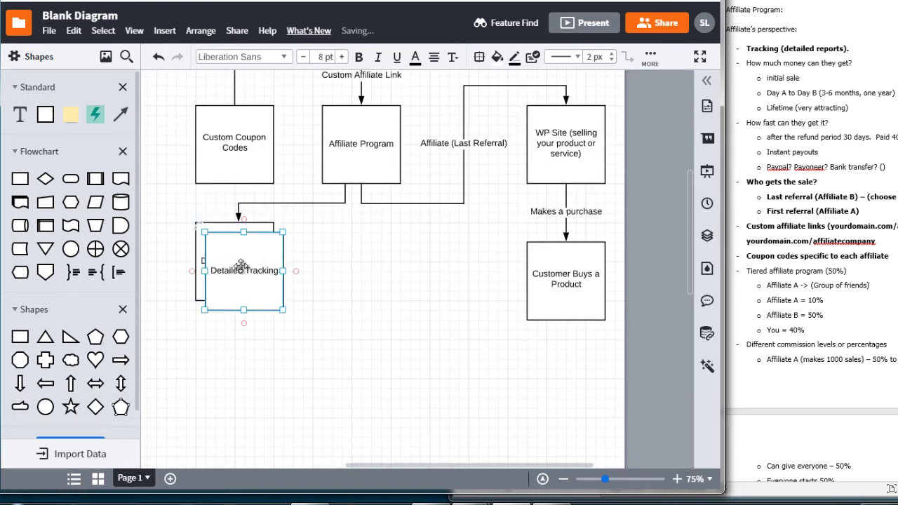
{"action": "left_click_drag", "start_coordinate": [248, 267], "coordinate": [359, 257]}
{"action": "left_click_drag", "start_coordinate": [533, 283], "coordinate": [565, 246]}
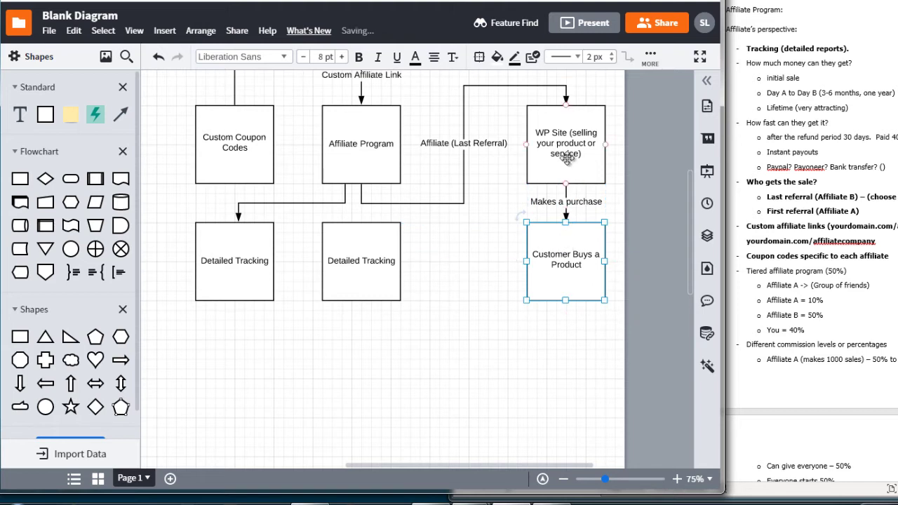
{"action": "mouse_move", "coordinate": [567, 164]}
{"action": "left_mouse_down"}
{"action": "mouse_move", "coordinate": [567, 154]}
{"action": "mouse_move", "coordinate": [566, 164]}
{"action": "left_mouse_up"}
{"action": "left_click", "coordinate": [480, 282]}
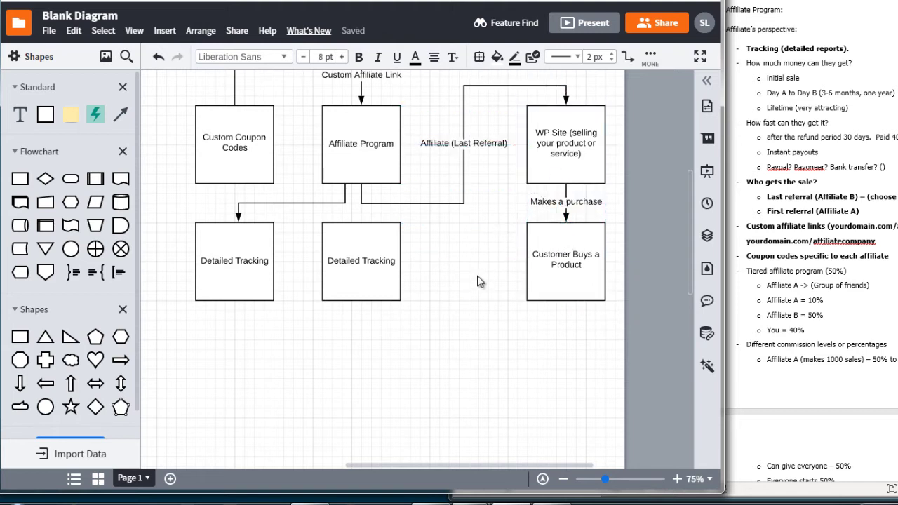
Relabel the copied box '(Lifetime) Commissions' and dismiss the password-saving prompt
{"action": "left_click", "coordinate": [367, 261]}
{"action": "double_click", "coordinate": [368, 261]}
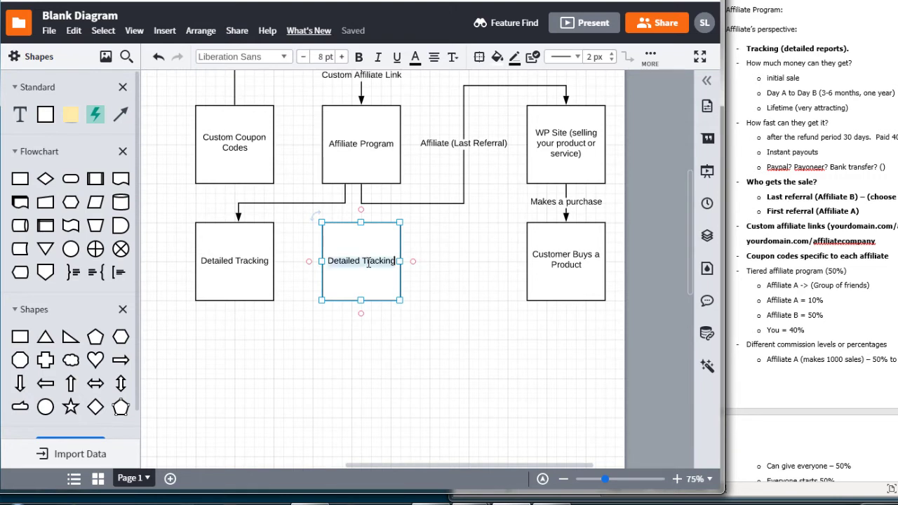
{"action": "key", "text": "BackSpace"}
{"action": "type", "text": "Commissions"}
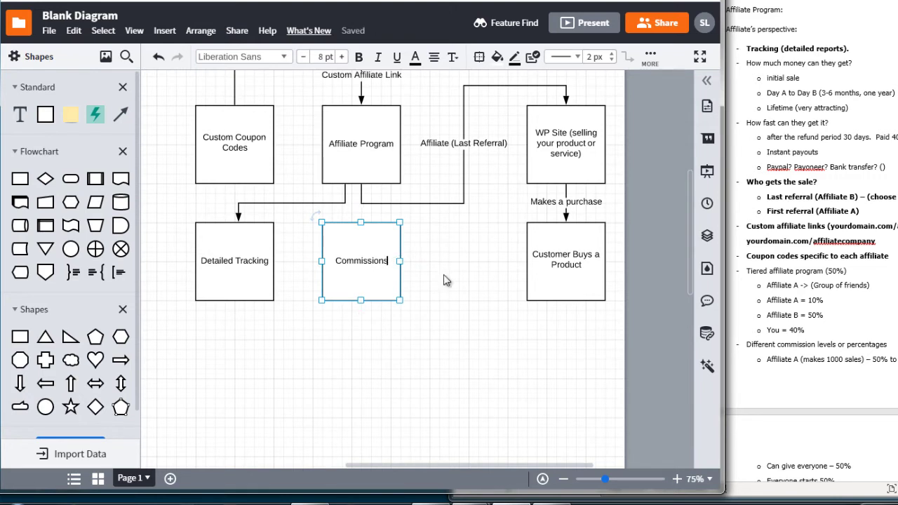
{"action": "key", "text": "Home"}
{"action": "type", "text": "Lifetime"}
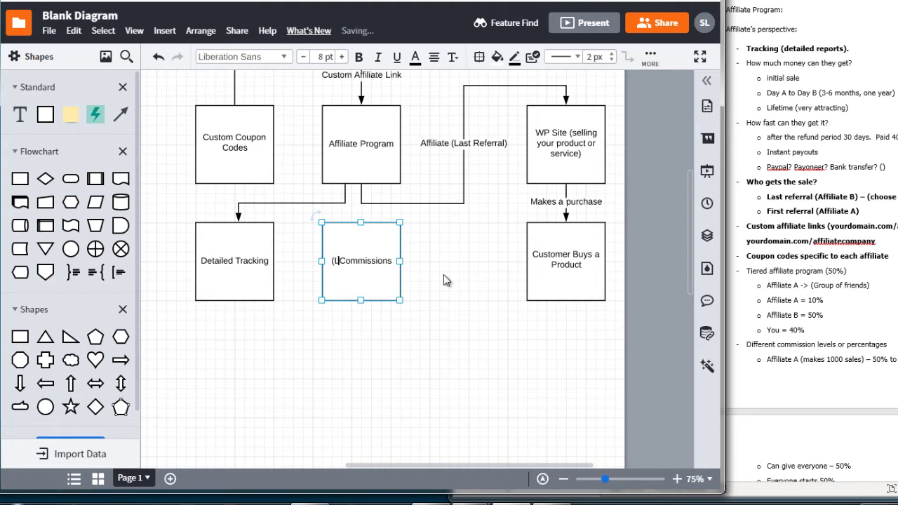
{"action": "type", "text": ")"}
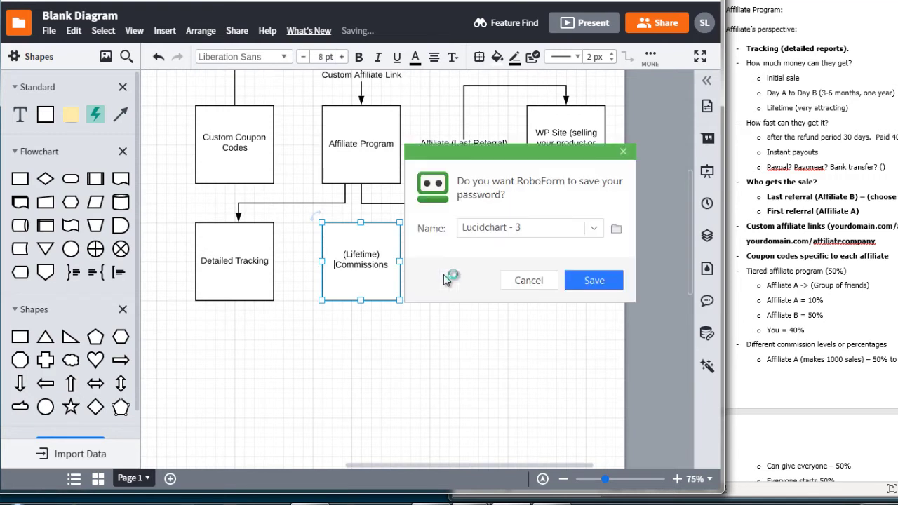
{"action": "left_click", "coordinate": [528, 280]}
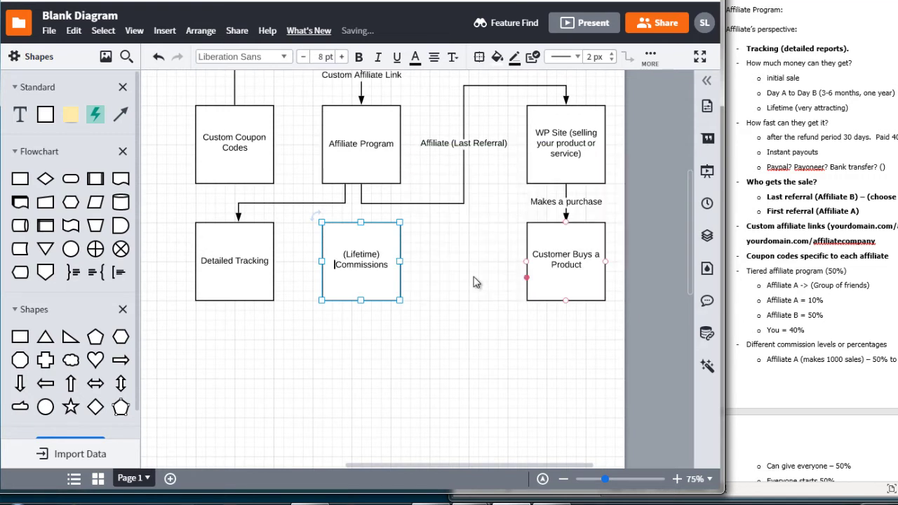
{"action": "left_click", "coordinate": [470, 281]}
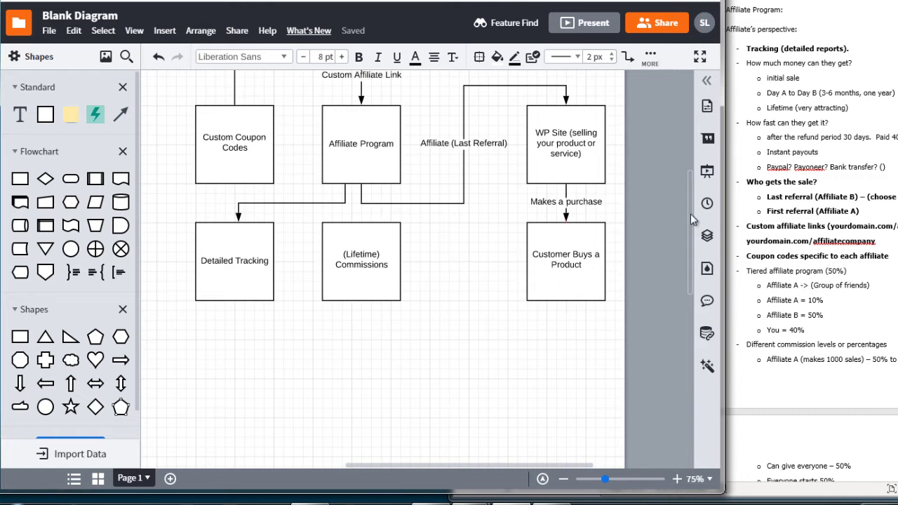
Draw an arrow from Customer Buys a Product's left edge into (Lifetime) Commissions
{"action": "left_click_drag", "start_coordinate": [695, 224], "coordinate": [691, 198]}
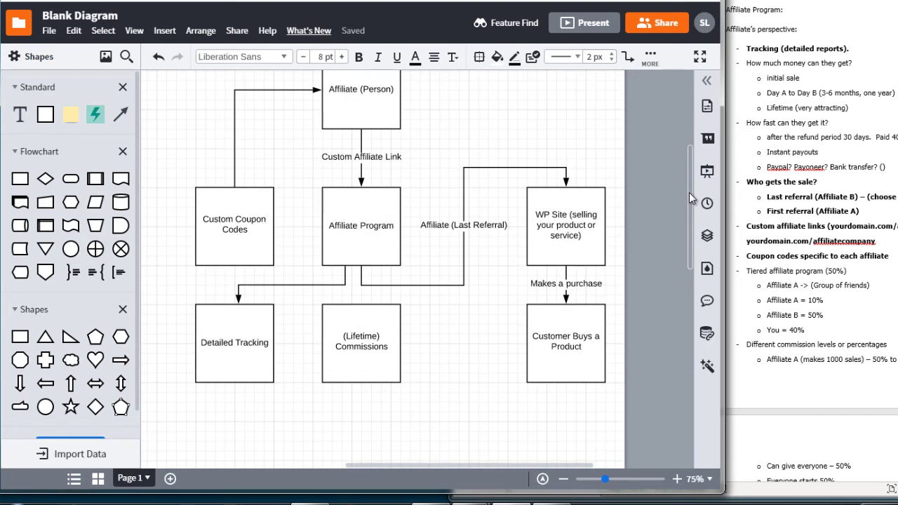
{"action": "left_click_drag", "start_coordinate": [526, 344], "coordinate": [487, 343]}
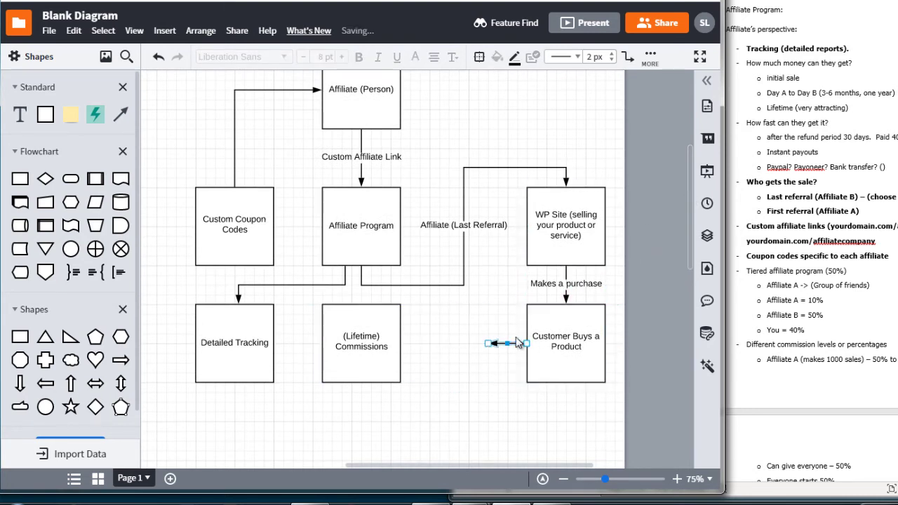
{"action": "key", "text": "Delete"}
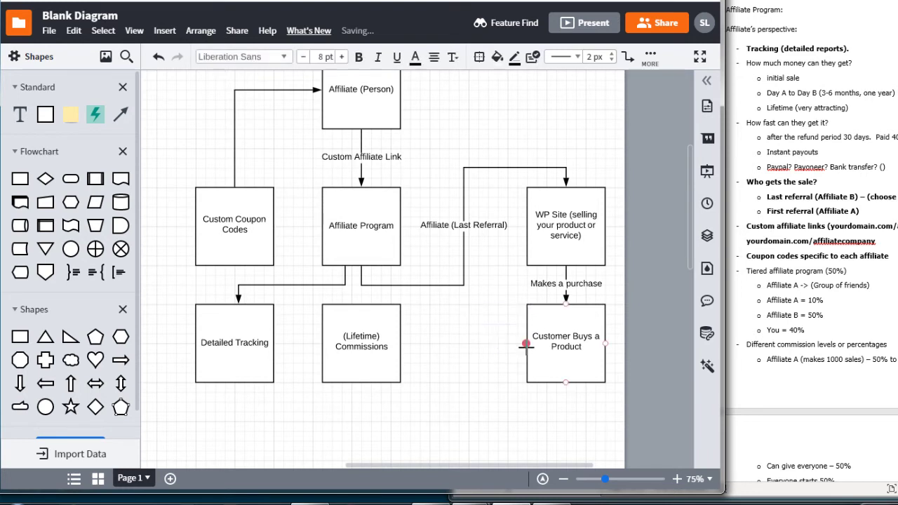
{"action": "left_click_drag", "start_coordinate": [526, 344], "coordinate": [405, 343]}
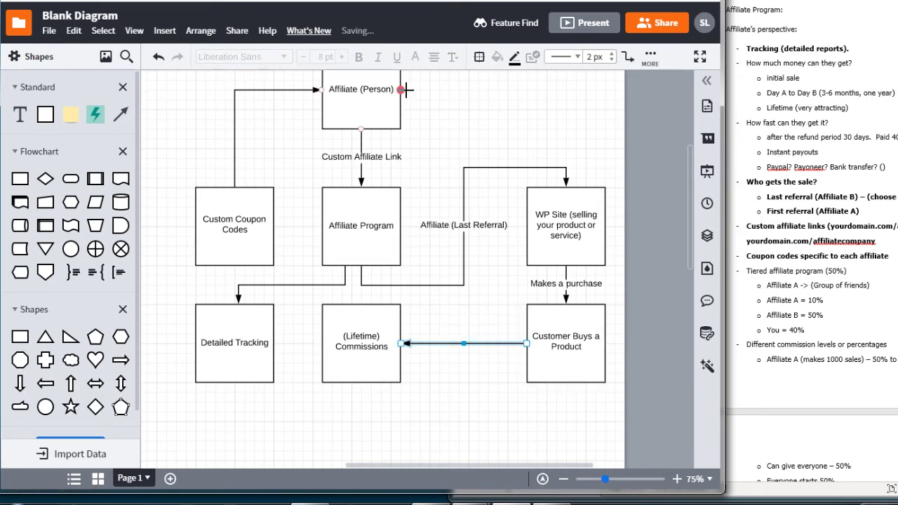
Draw an arrow from (Lifetime) Commissions up to Affiliate (Person)
{"action": "left_click", "coordinate": [403, 315]}
{"action": "left_click_drag", "start_coordinate": [403, 317], "coordinate": [404, 165]}
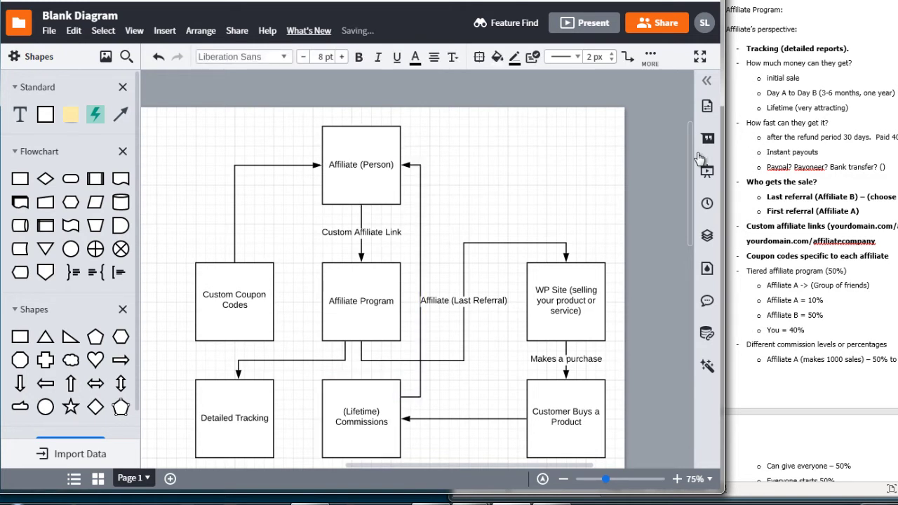
{"action": "scroll", "coordinate": [660, 210], "scroll_direction": "down", "scroll_amount": 1}
{"action": "key", "text": "alt+Tab"}
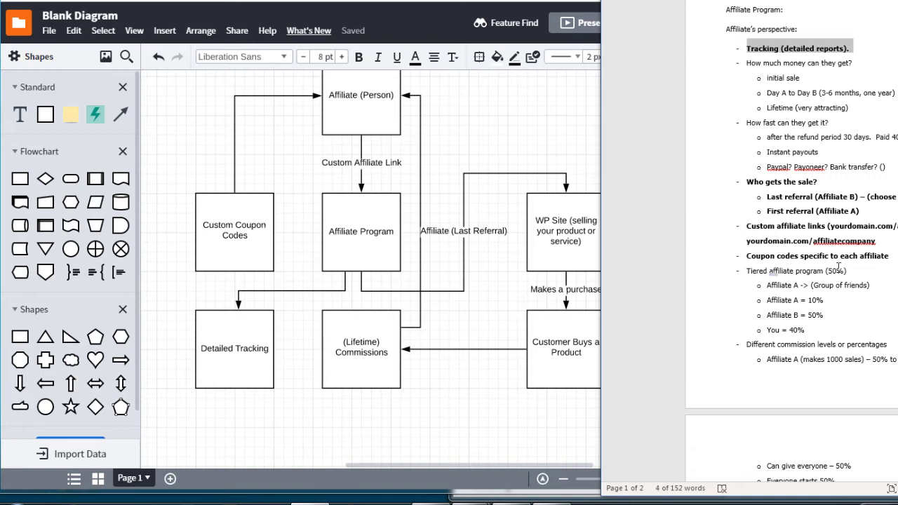
Bold 'Tiered affiliate program (50%)' and its Affiliate A / Affiliate B = 50% sub-bullets
{"action": "left_click", "coordinate": [854, 271]}
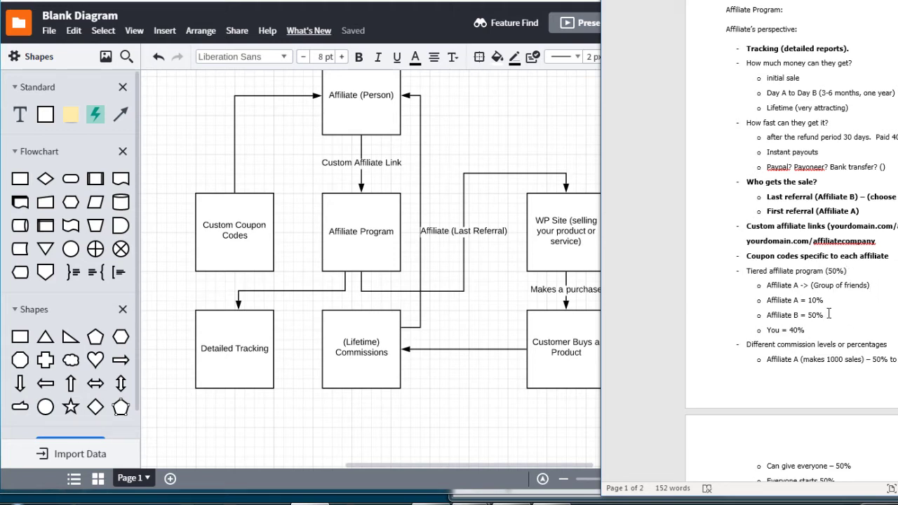
{"action": "left_click_drag", "start_coordinate": [829, 314], "coordinate": [746, 271]}
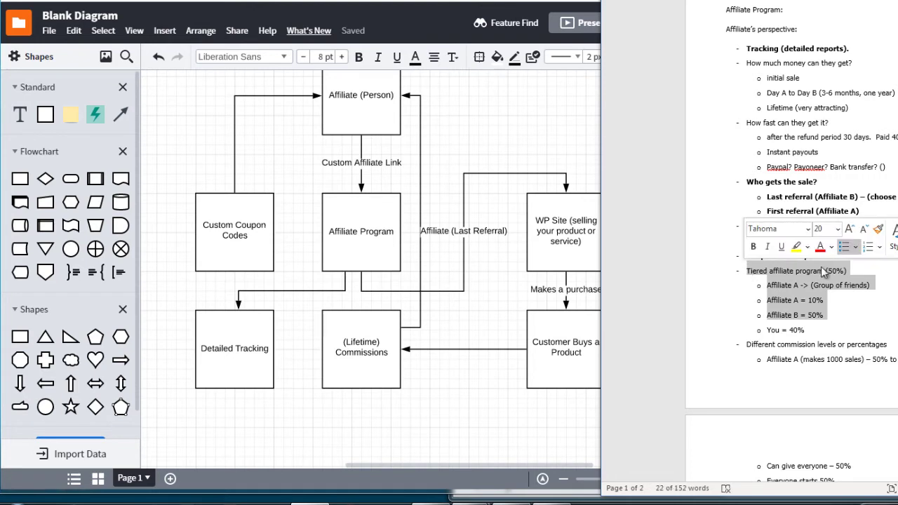
{"action": "key", "text": "ctrl+b"}
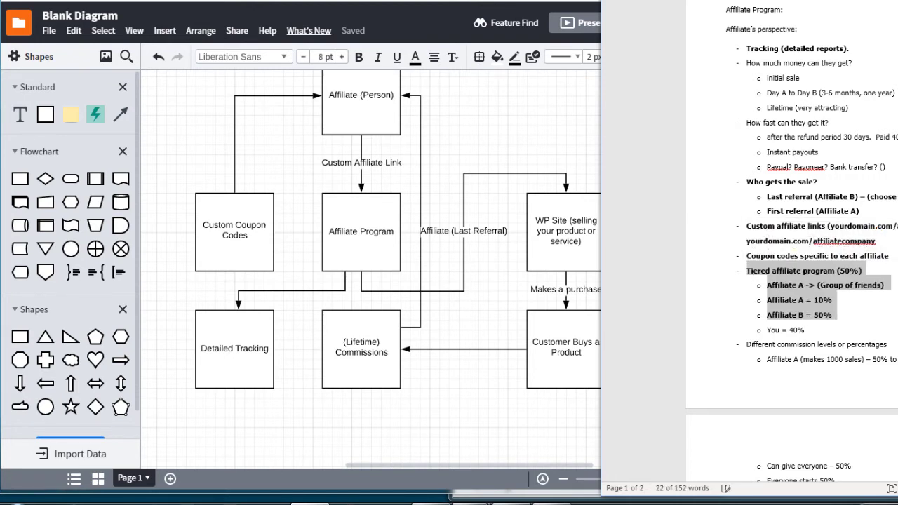
{"action": "left_click", "coordinate": [868, 320]}
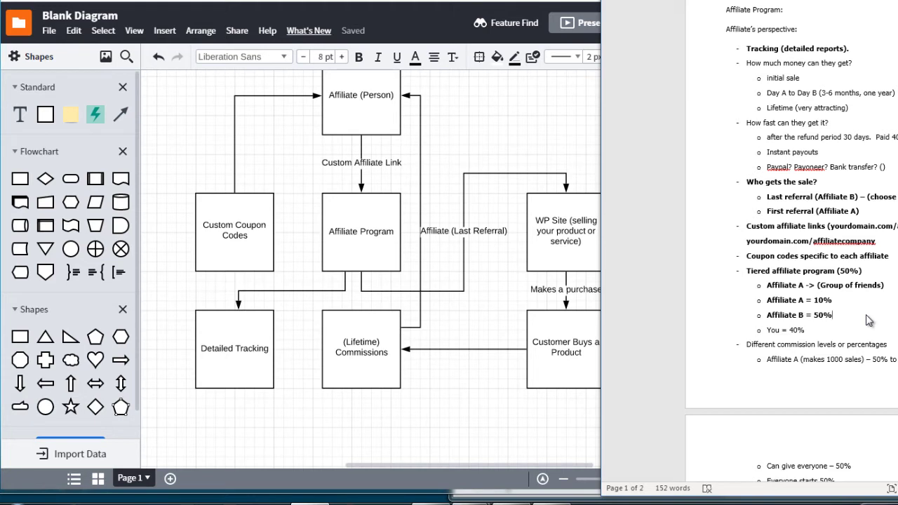
{"action": "left_click_drag", "start_coordinate": [844, 315], "coordinate": [735, 273]}
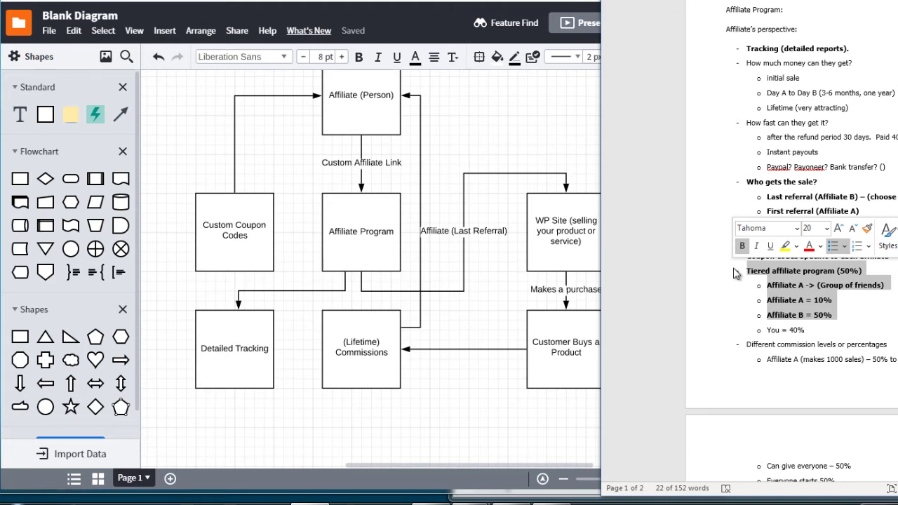
{"action": "left_click", "coordinate": [740, 170]}
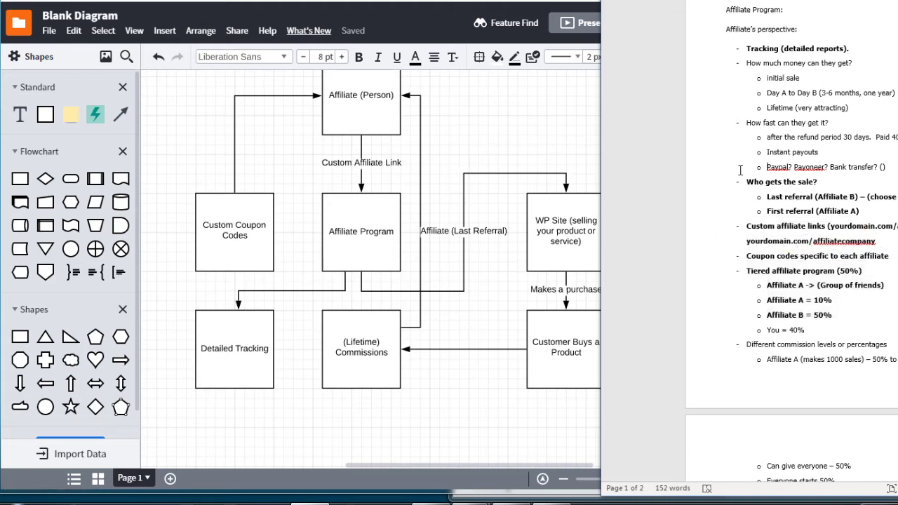